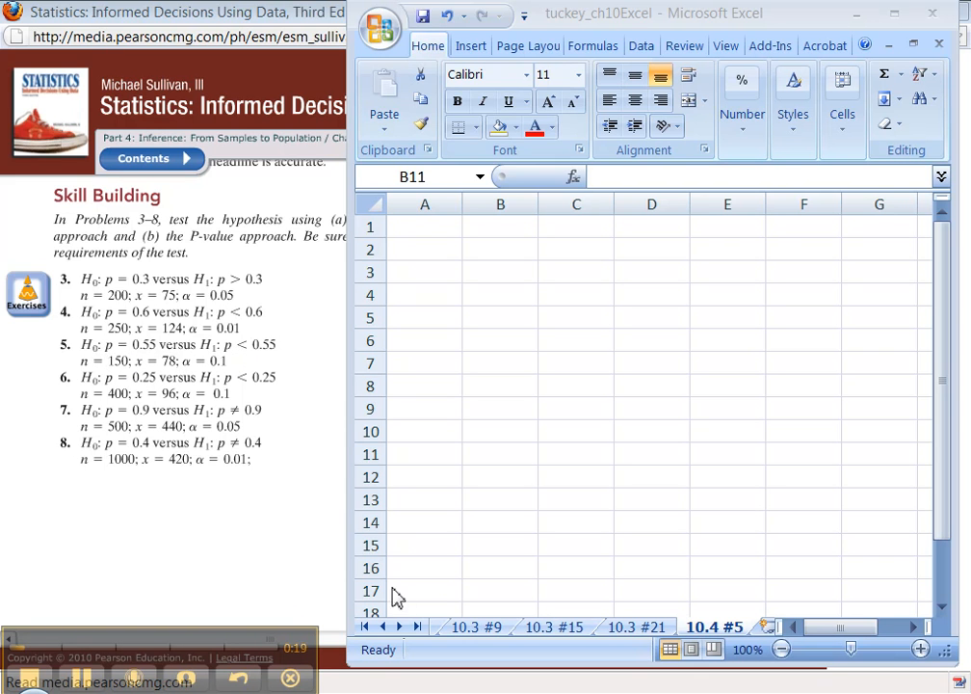
- Copy the z-test table A1:B11 from sheet 10.2 #11 into cell A1 of sheet 10.4 #5 and autofit column A
left_click(367, 628)
left_click(367, 628)
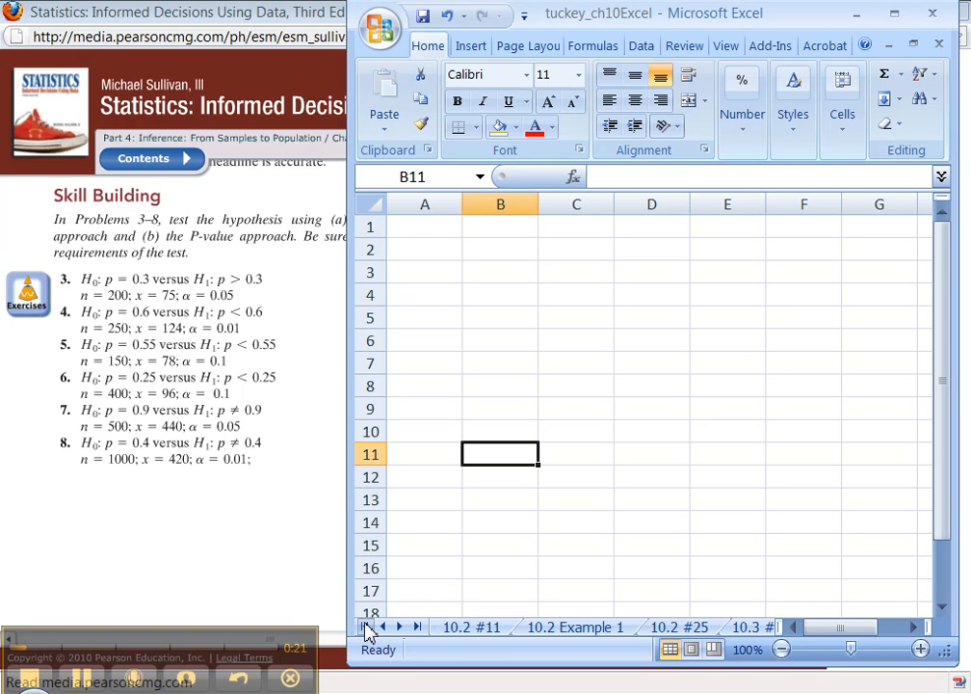
left_click(466, 628)
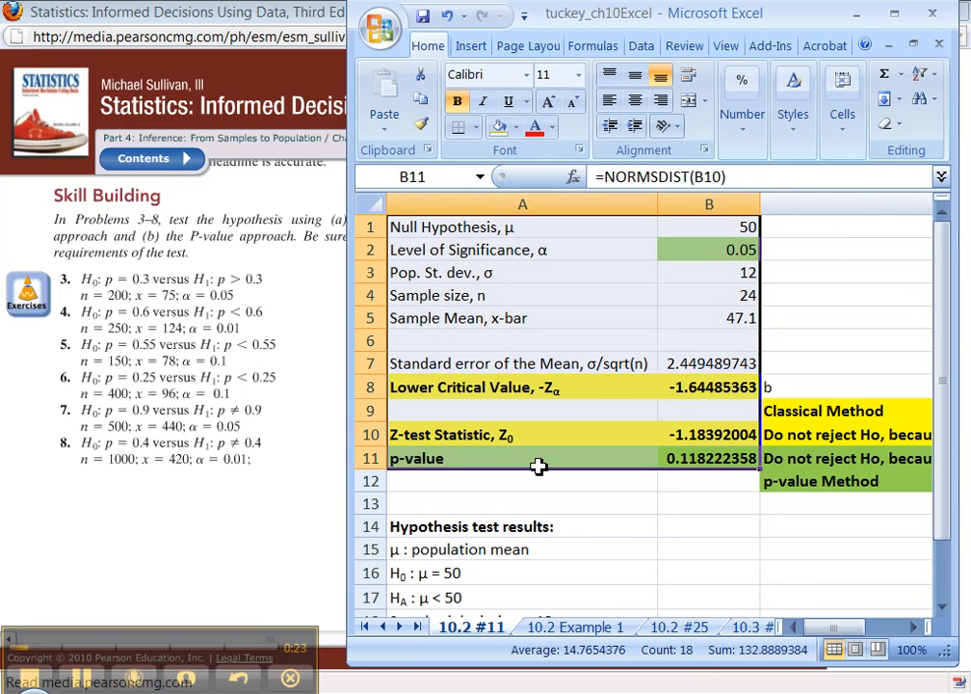
left_click(744, 630)
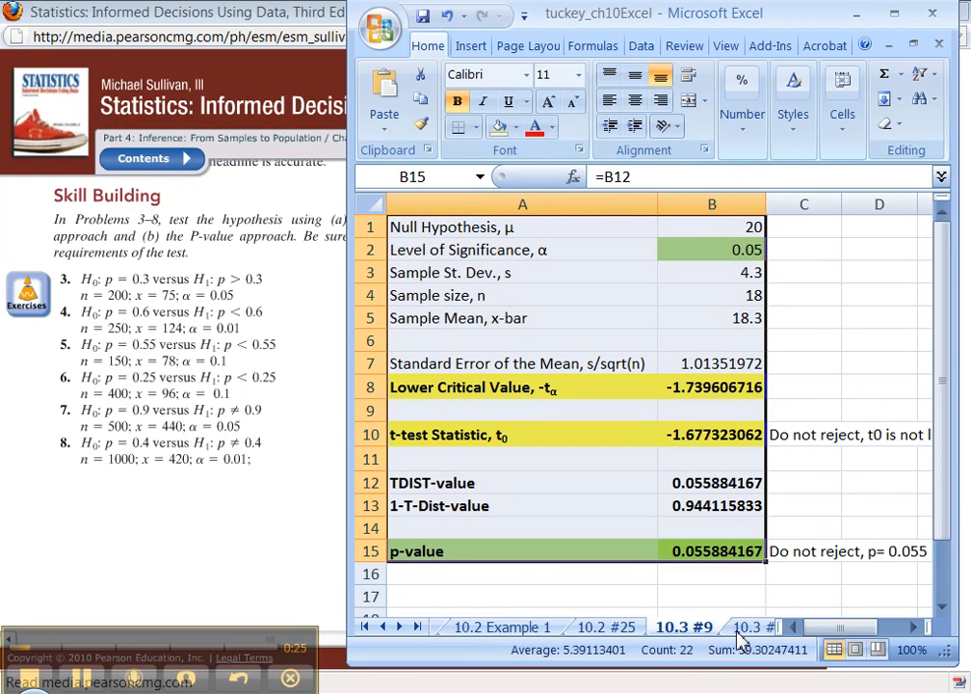
left_click(747, 628)
left_click(761, 630)
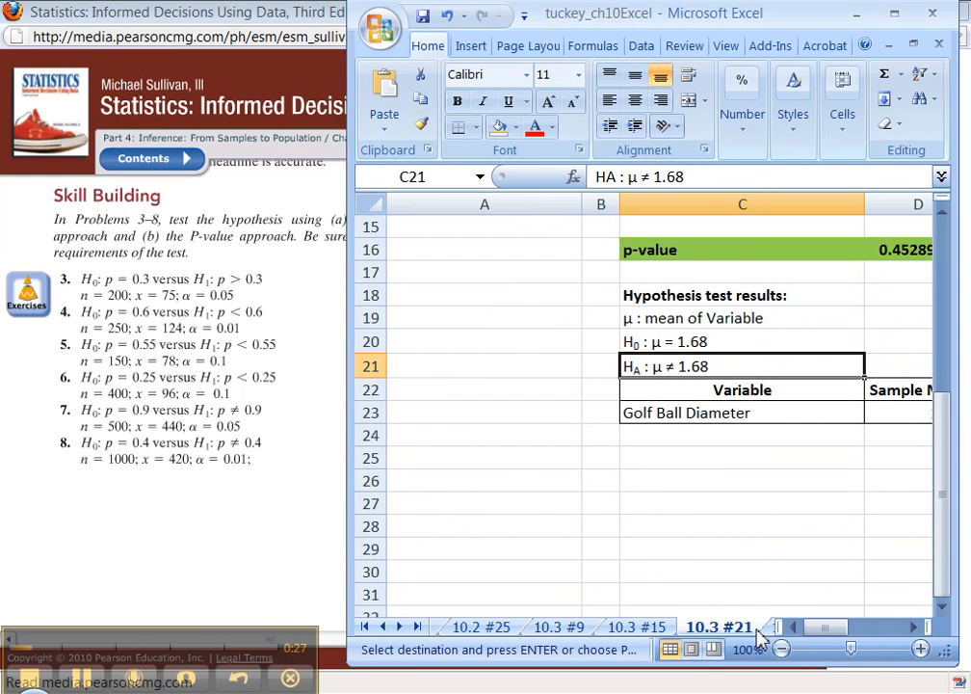
left_click(770, 631)
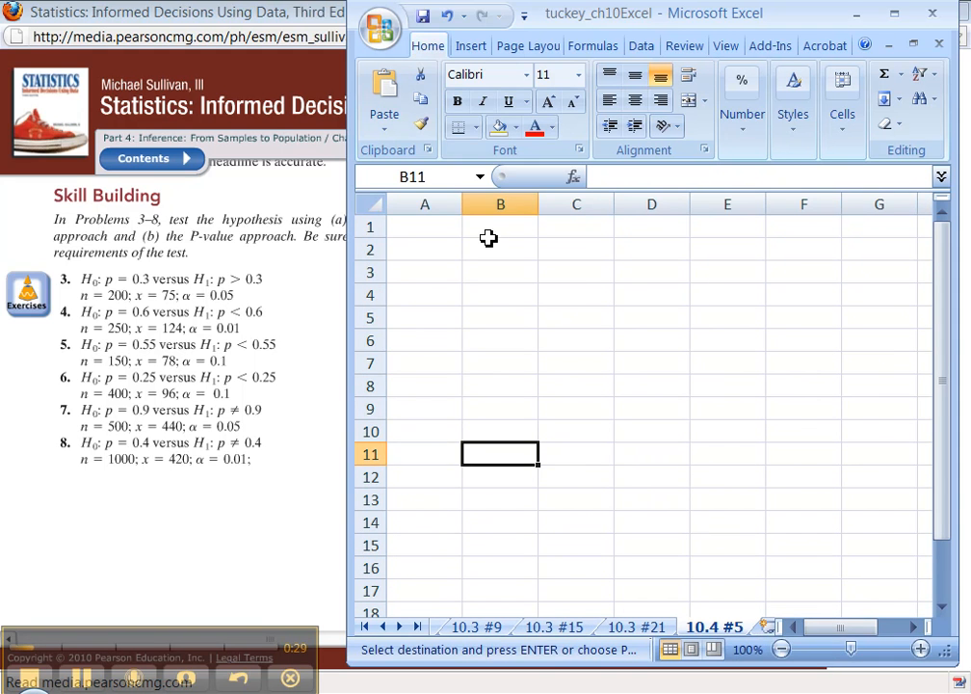
left_click(437, 225)
key("ctrl+v")
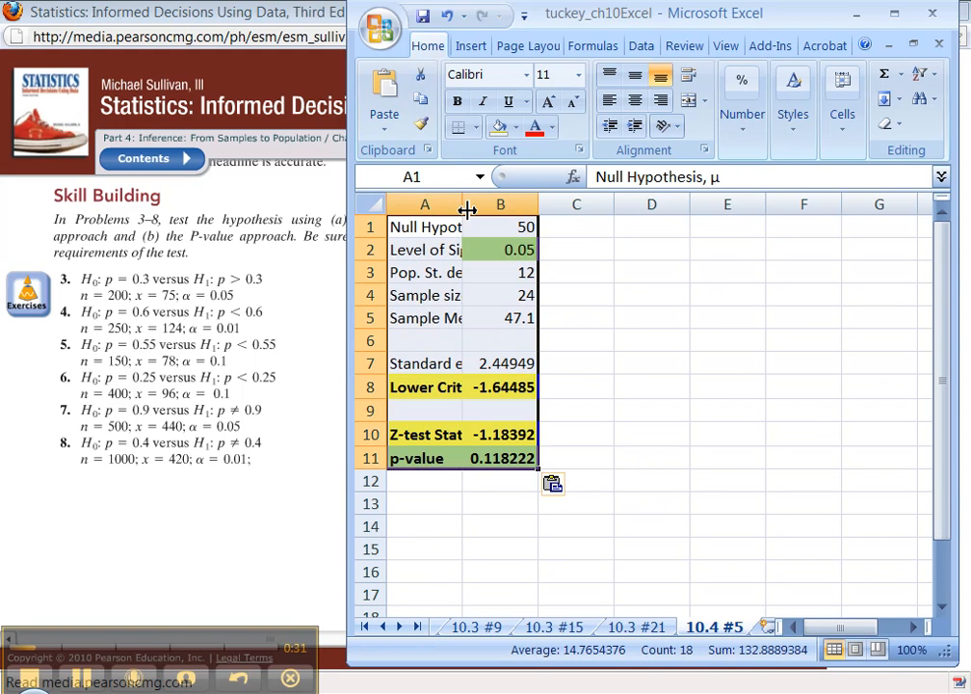
double_click(463, 206)
- Change the label in cell A1 to "Null Hypothesis, p"
left_click(538, 226)
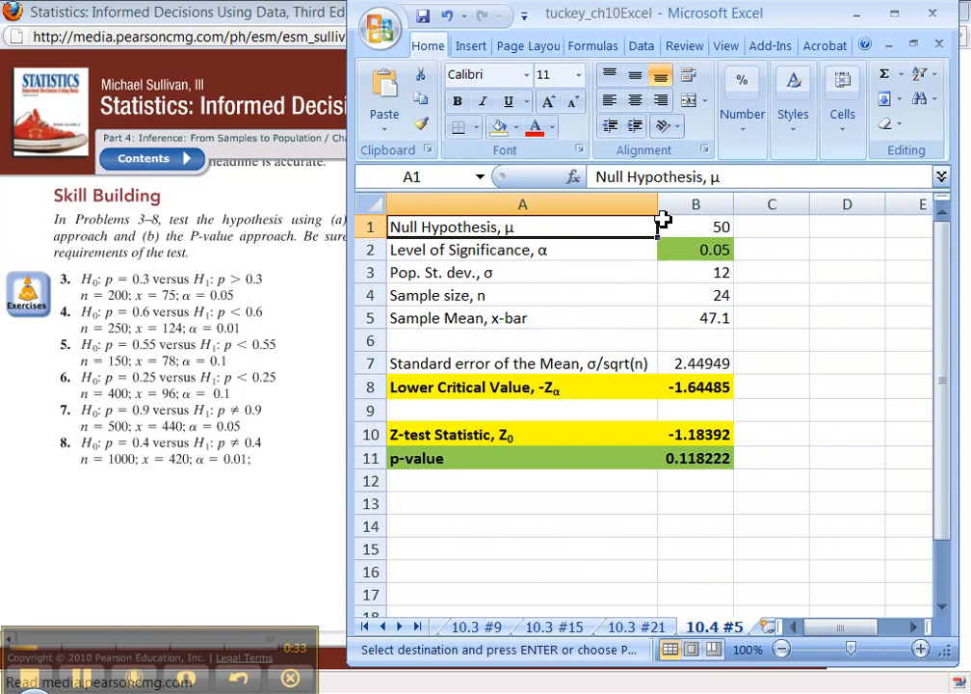
double_click(721, 178)
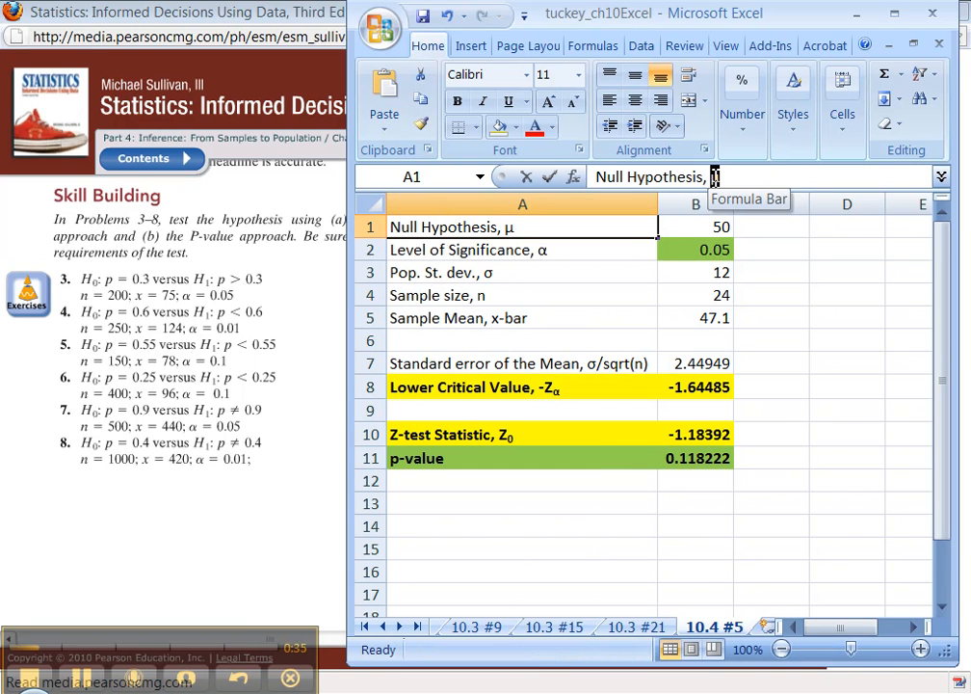
type("p")
key("Return")
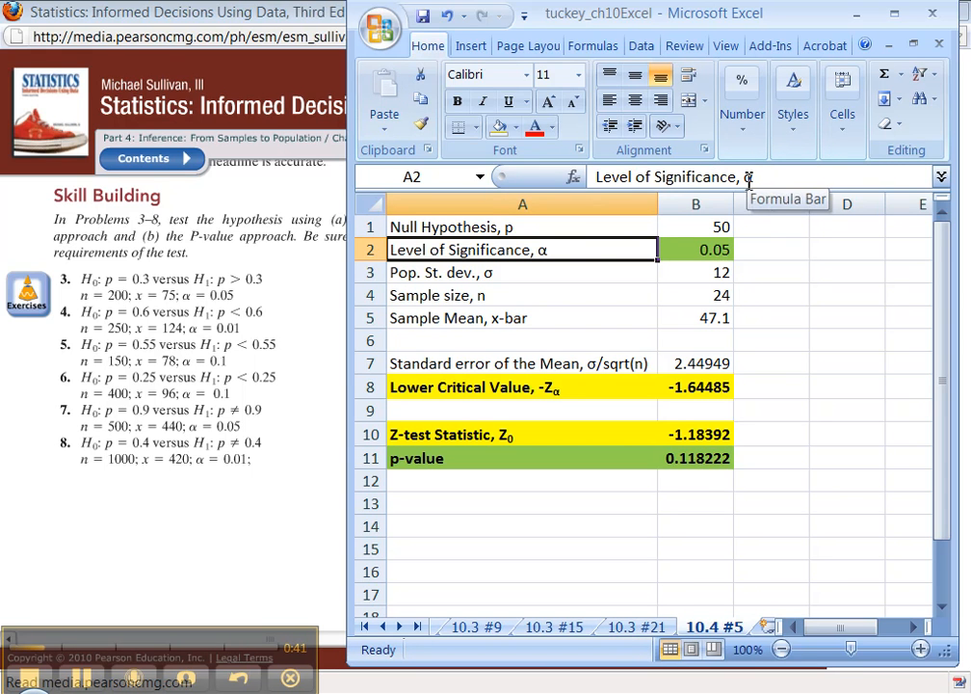
- Replace the population standard deviation label in A3 with "Number of Successes, x"
left_click(575, 278)
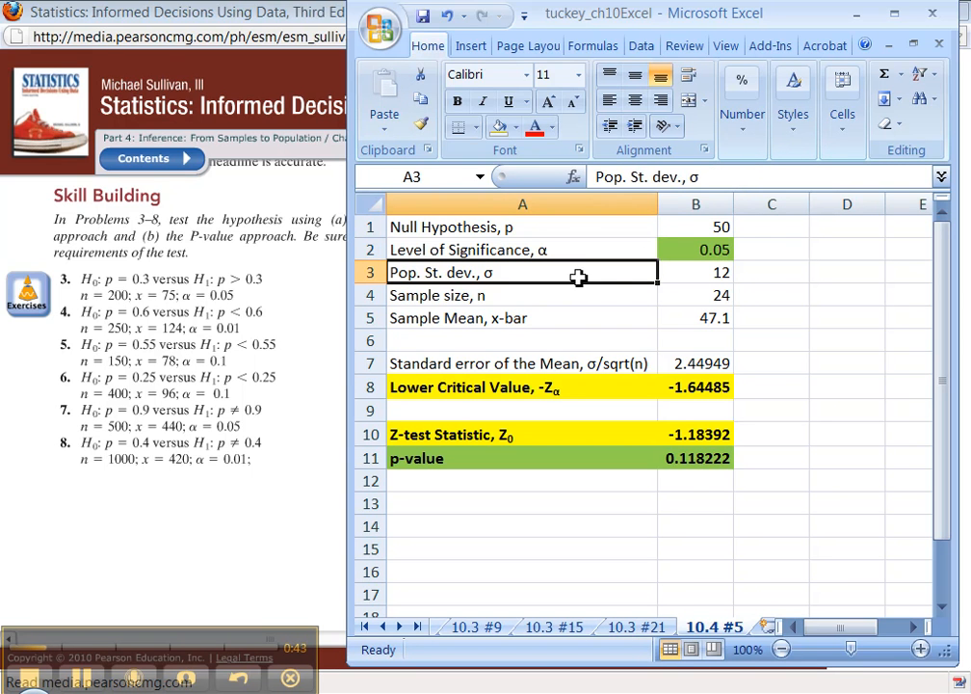
left_click(704, 177)
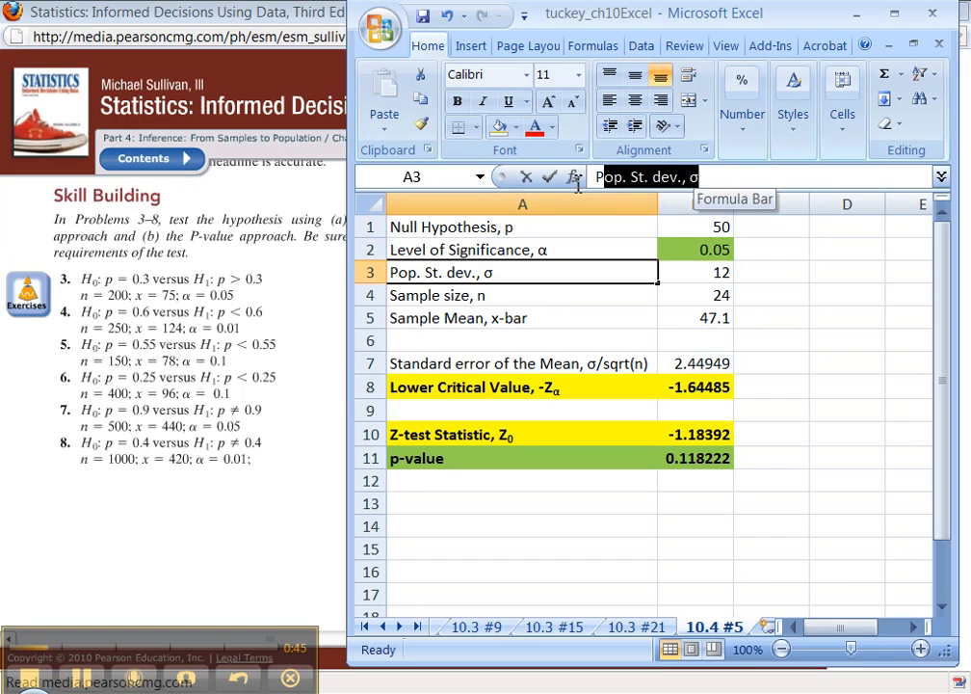
left_click_drag(704, 177, 536, 177)
type("Numer")
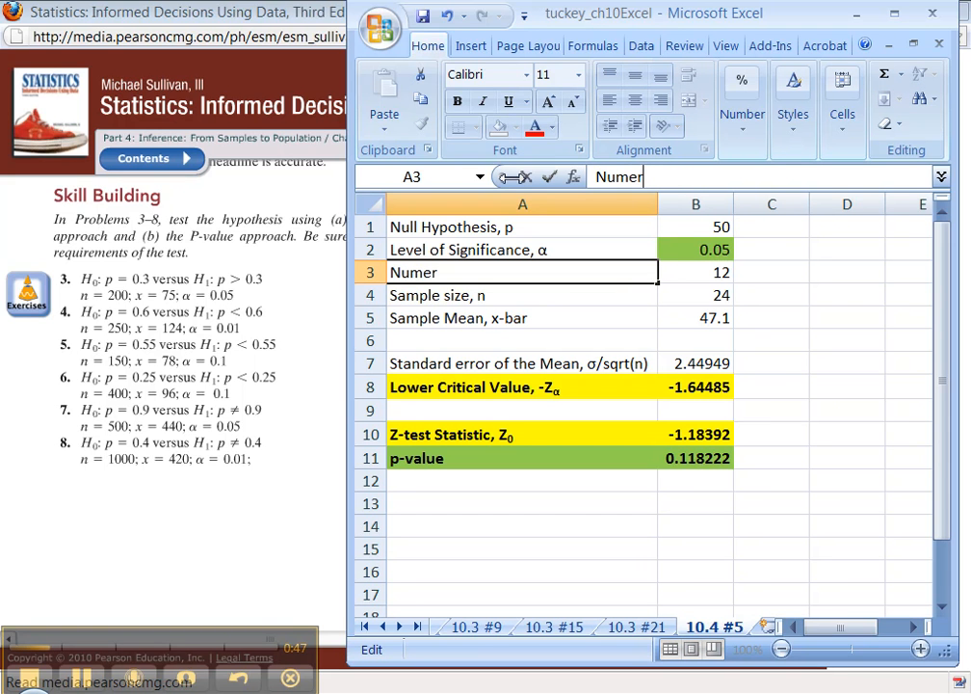
key("BackSpace")
key("BackSpace")
type("ber of Suc")
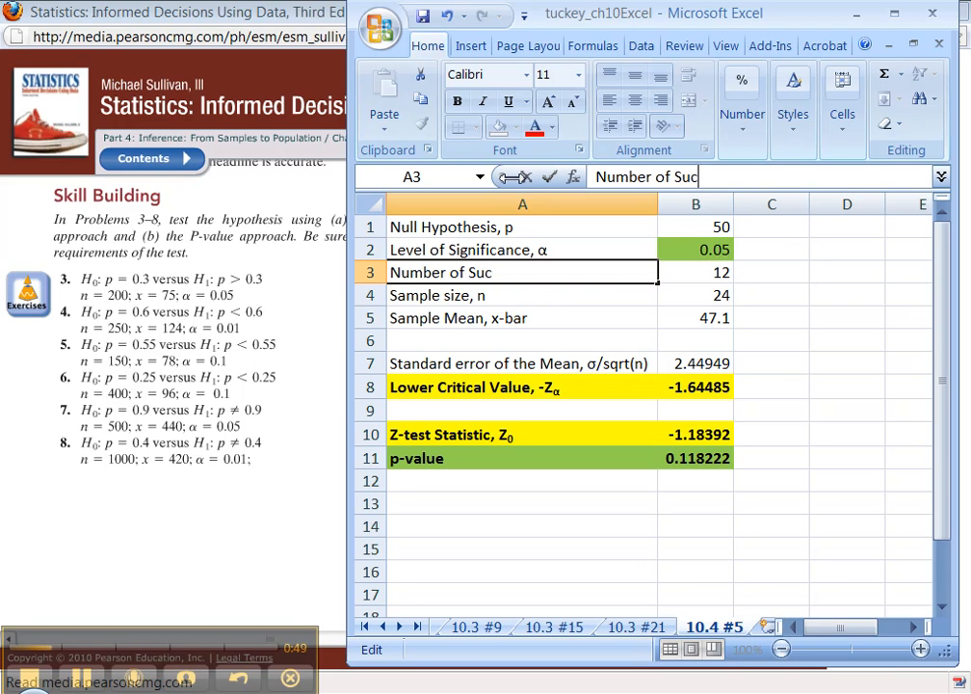
type("cesses, x")
key("Tab")
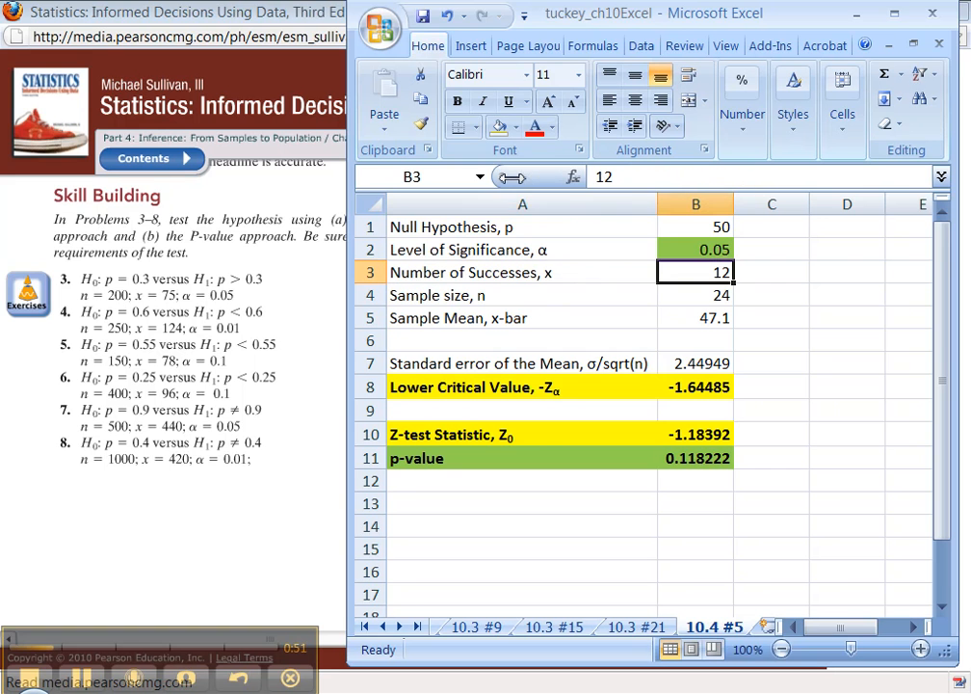
- Change the sample mean label in A5 to "Sample proportion, p-hat"
left_click(472, 296)
left_click(503, 318)
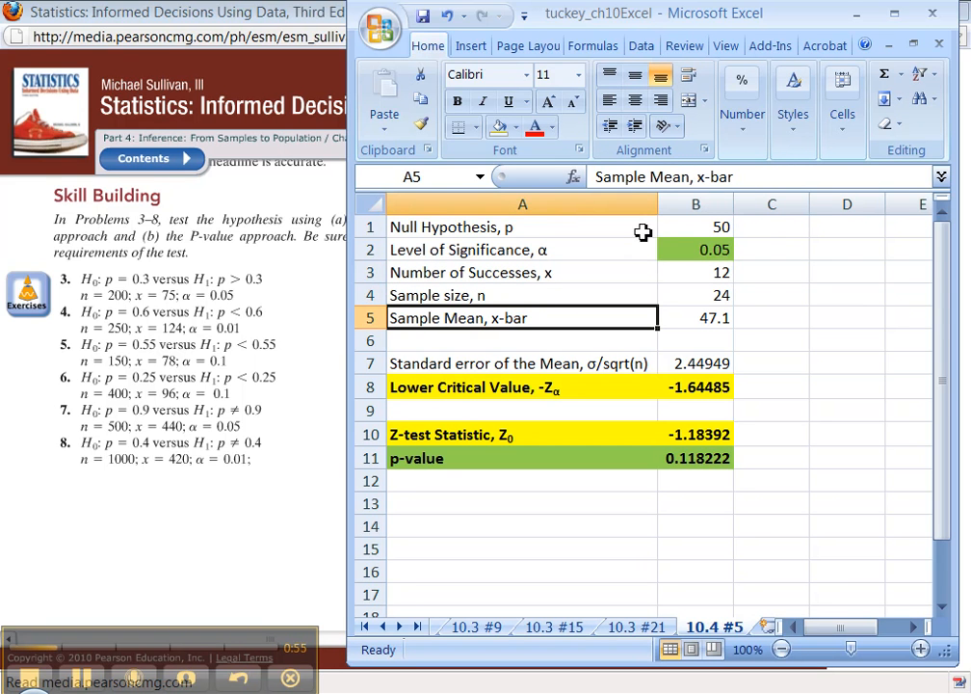
double_click(672, 176)
type("por")
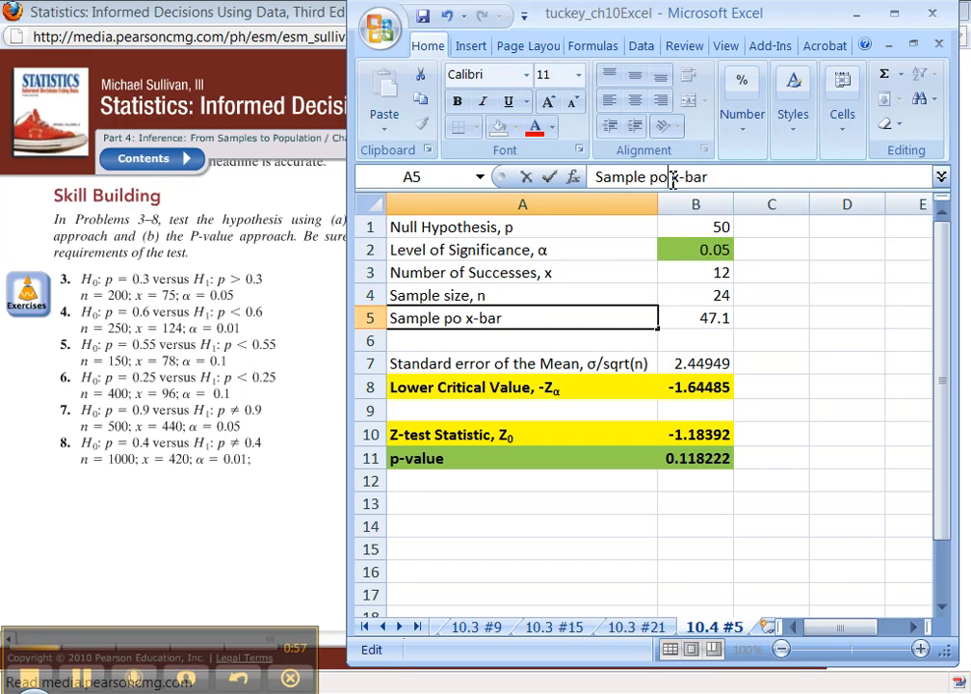
key("BackSpace")
key("BackSpace")
type("roportion,")
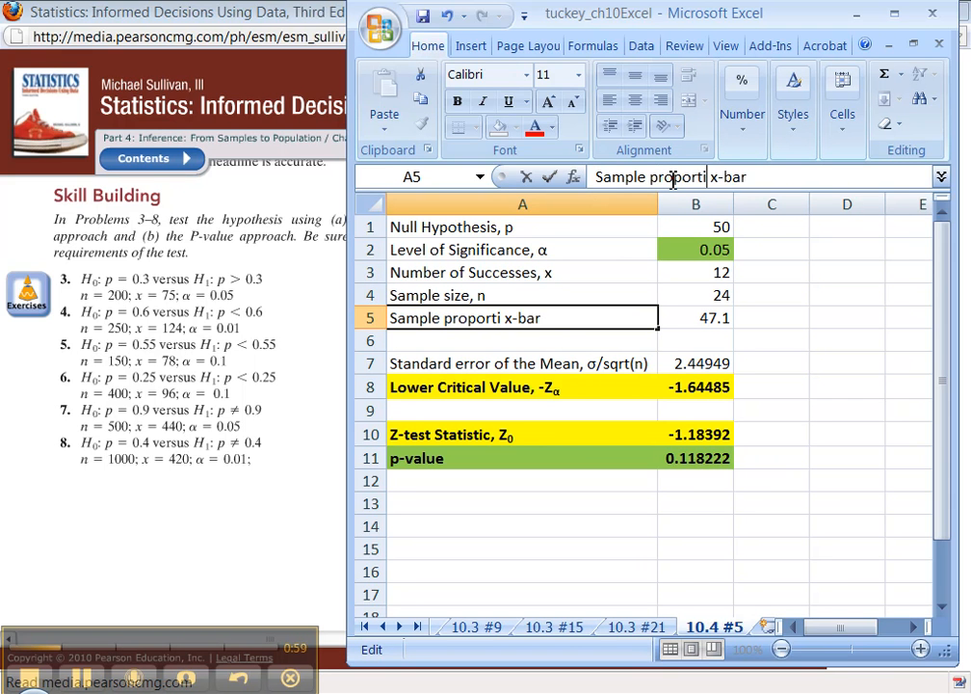
type(" p-hat")
key("Delete")
key("Delete")
key("Delete")
key("Return")
key("Right")
key("Up")
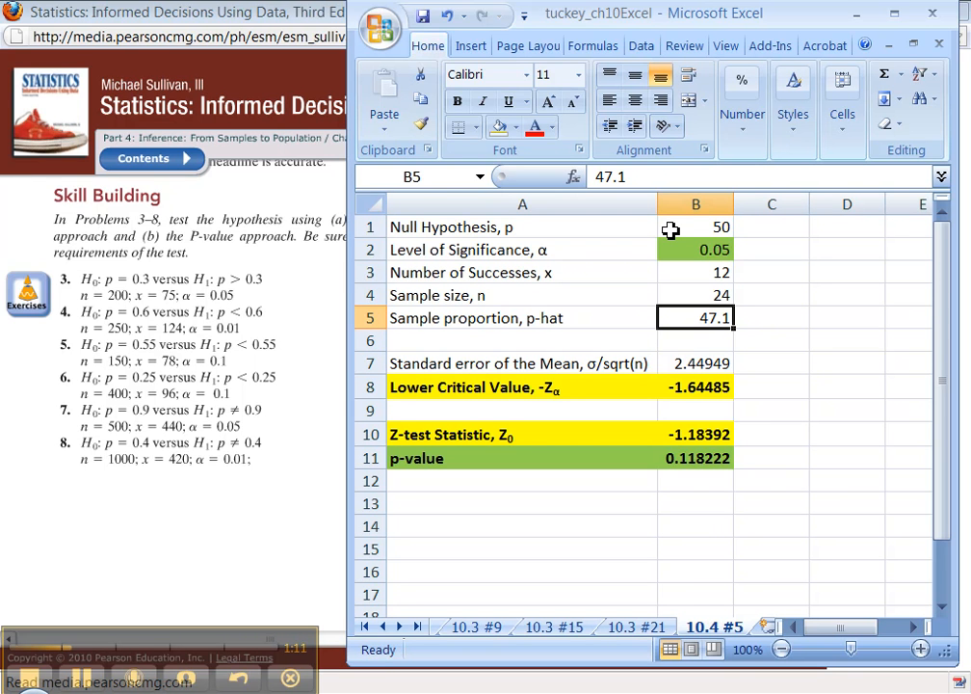
- Set the null hypothesis p in B1 to 0.55 and the level of significance in B2 to 0.1
left_click(687, 228)
type("=")
key("BackSpace")
type("0.55")
key("Return")
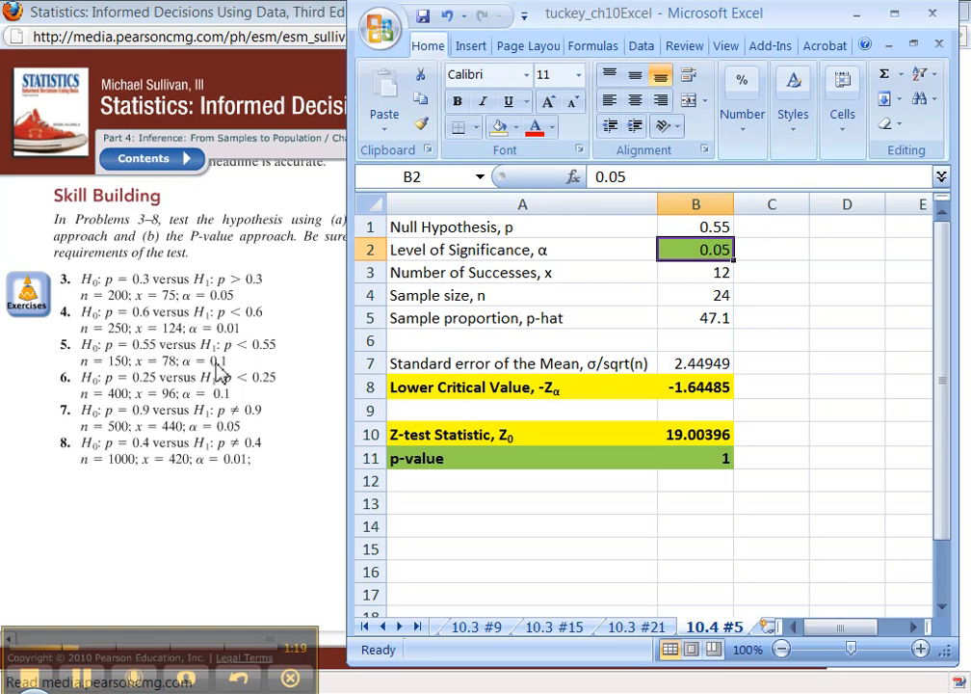
type("0.1")
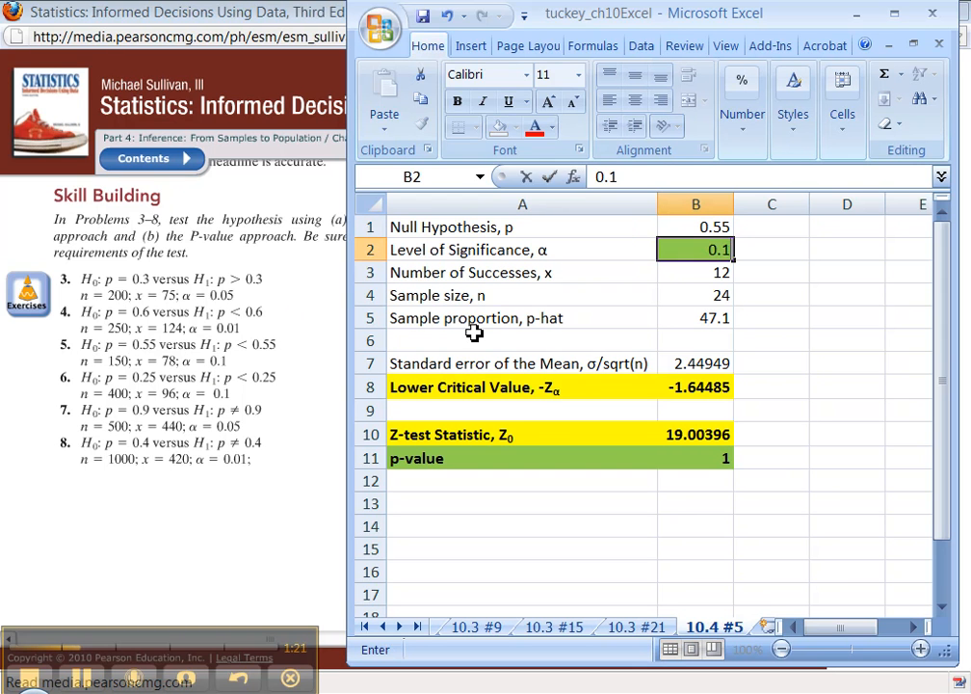
key("Return")
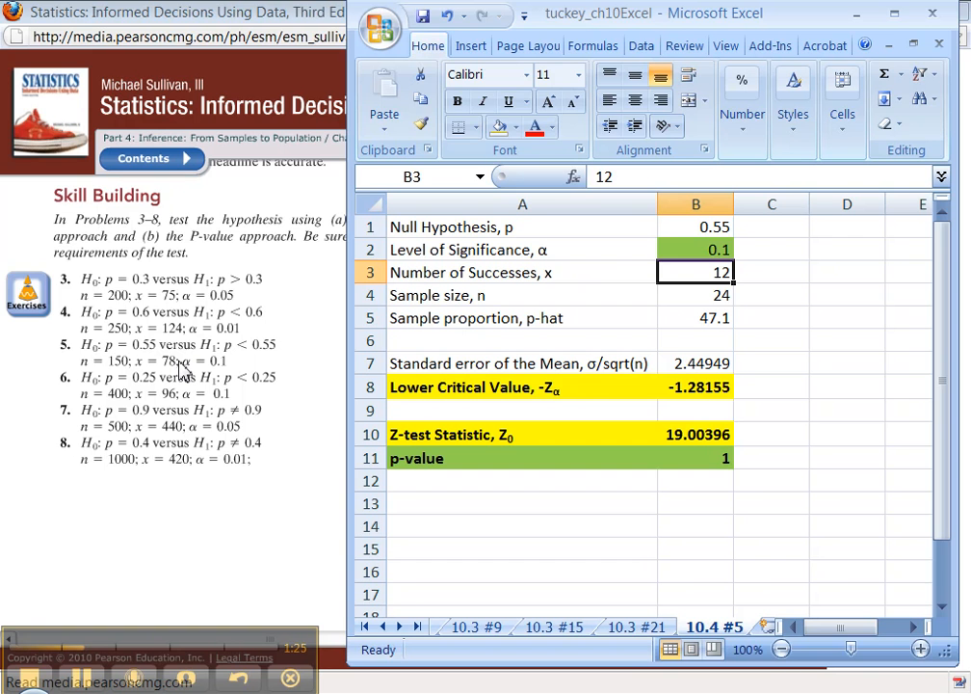
- Set the number of successes in B3 to 78 and the sample size in B4 to 150
type("78")
key("Return")
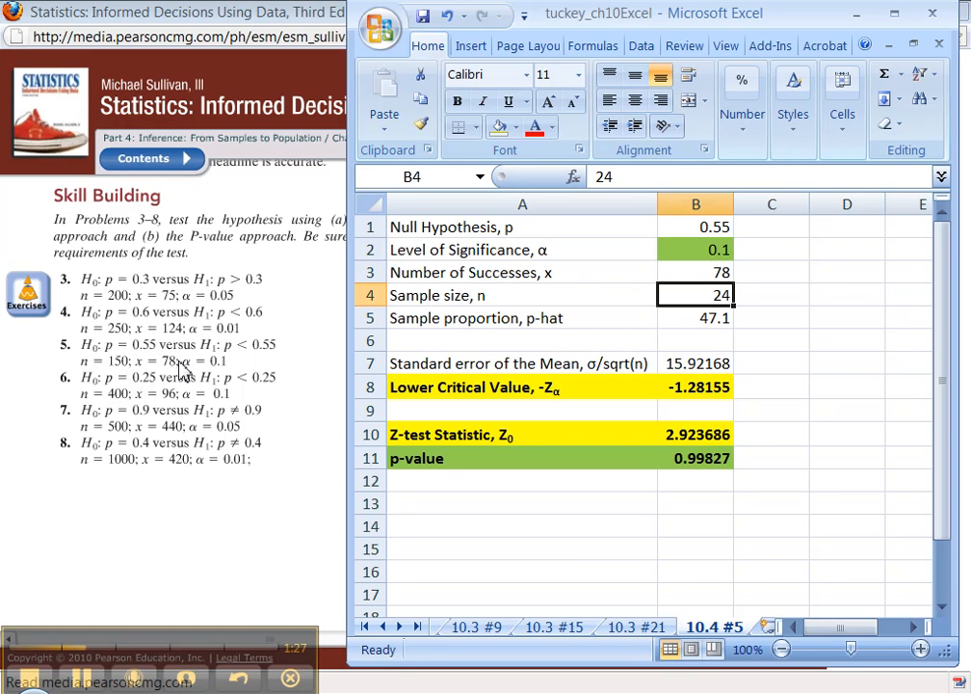
type("150")
key("Return")
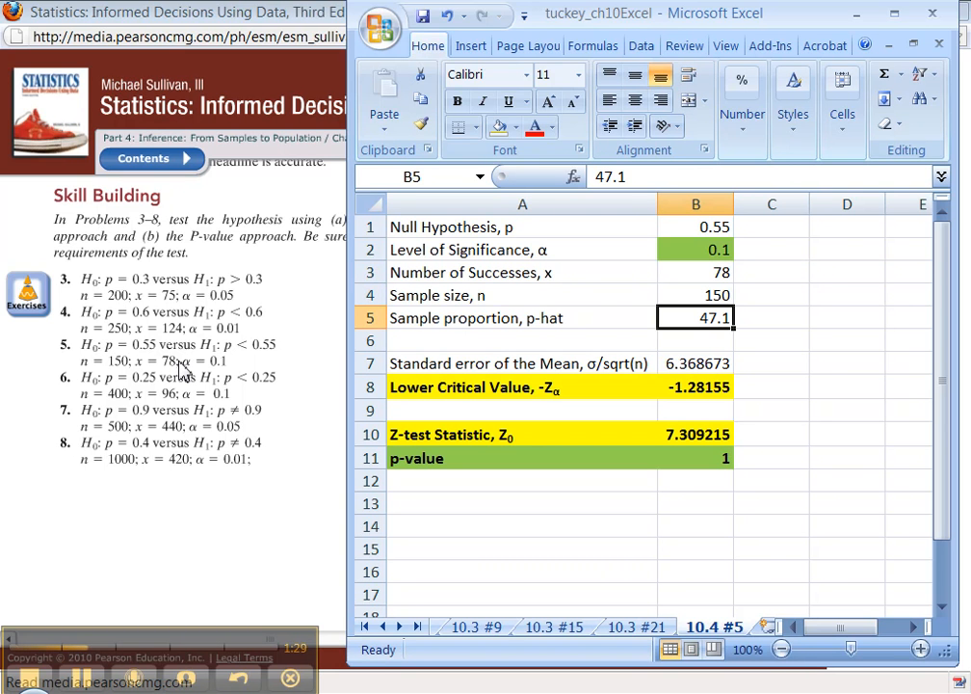
- Calculate the sample proportion in B5 by dividing B3 by B4
type("=")
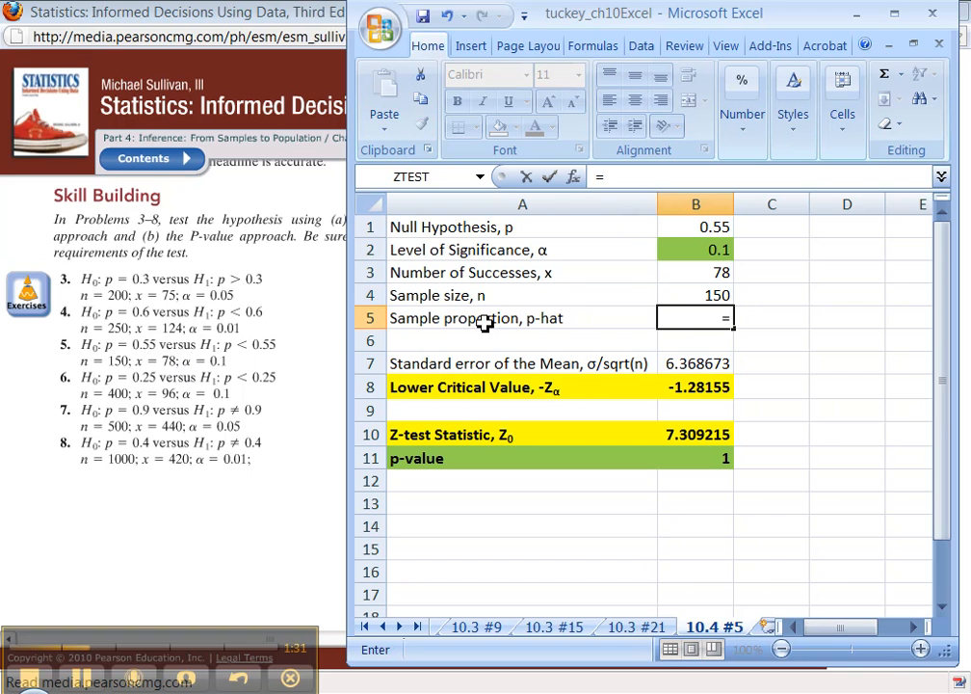
left_click(700, 274)
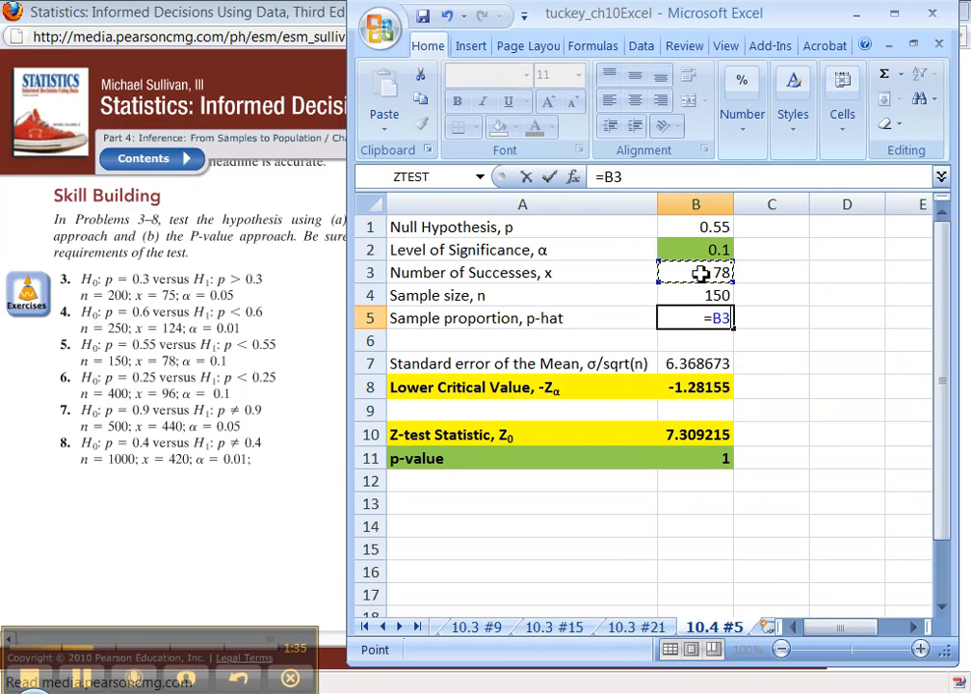
type("/")
left_click(700, 293)
key("Return")
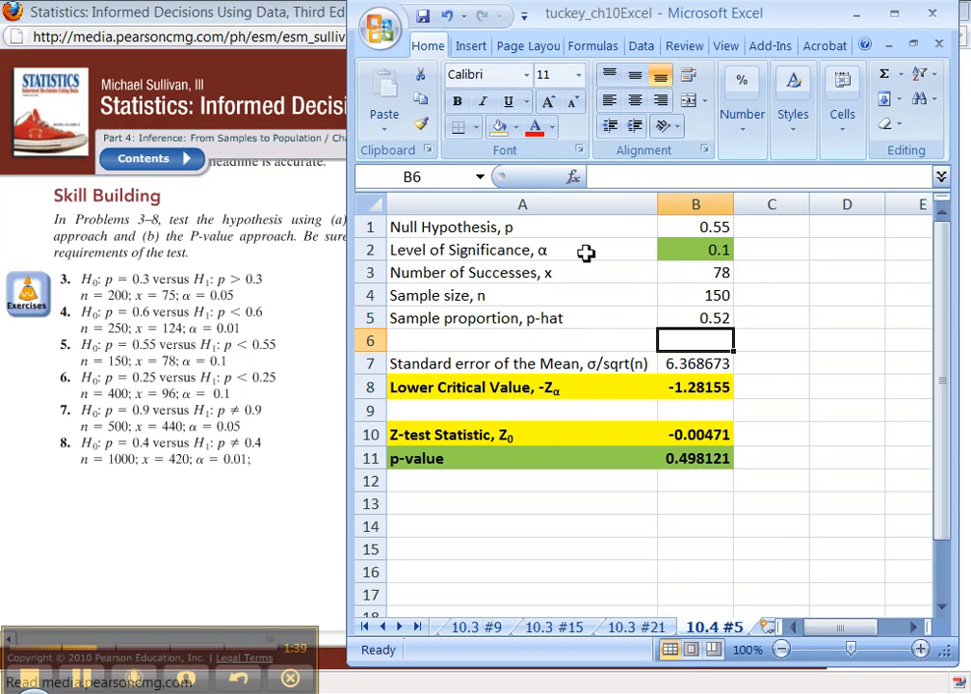
- Extend the sample proportion label in A5 with "=x/n"
left_click(551, 320)
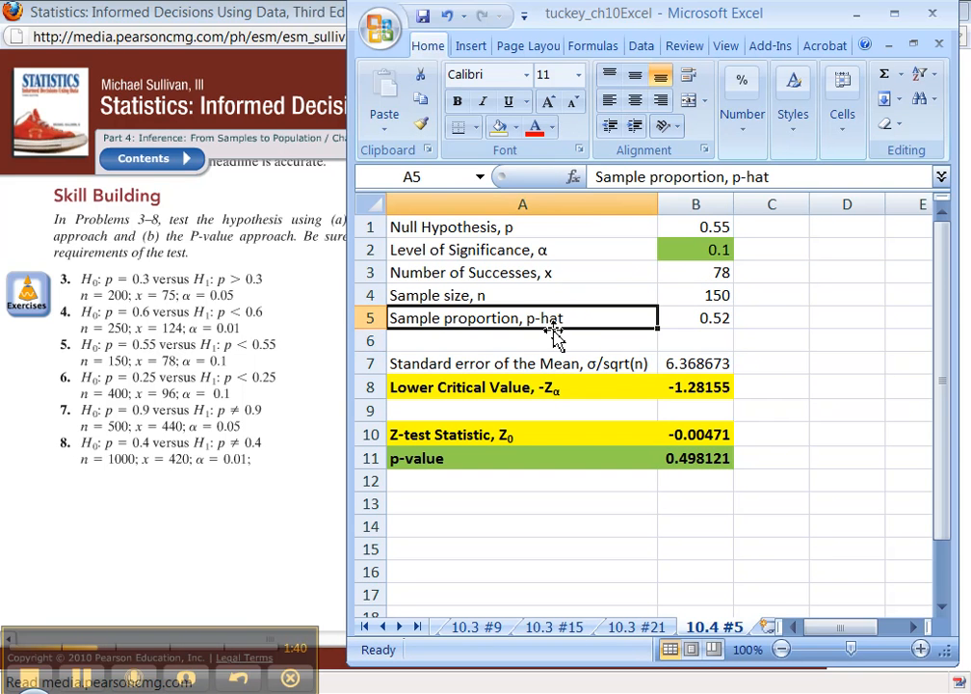
left_click(780, 177)
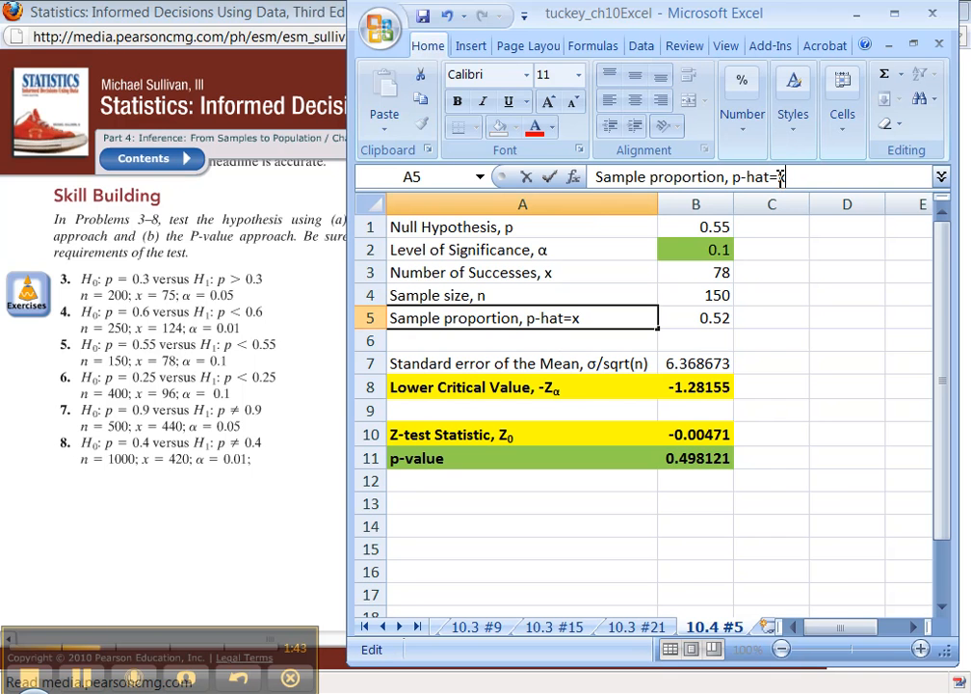
type("=x/n")
key("Return")
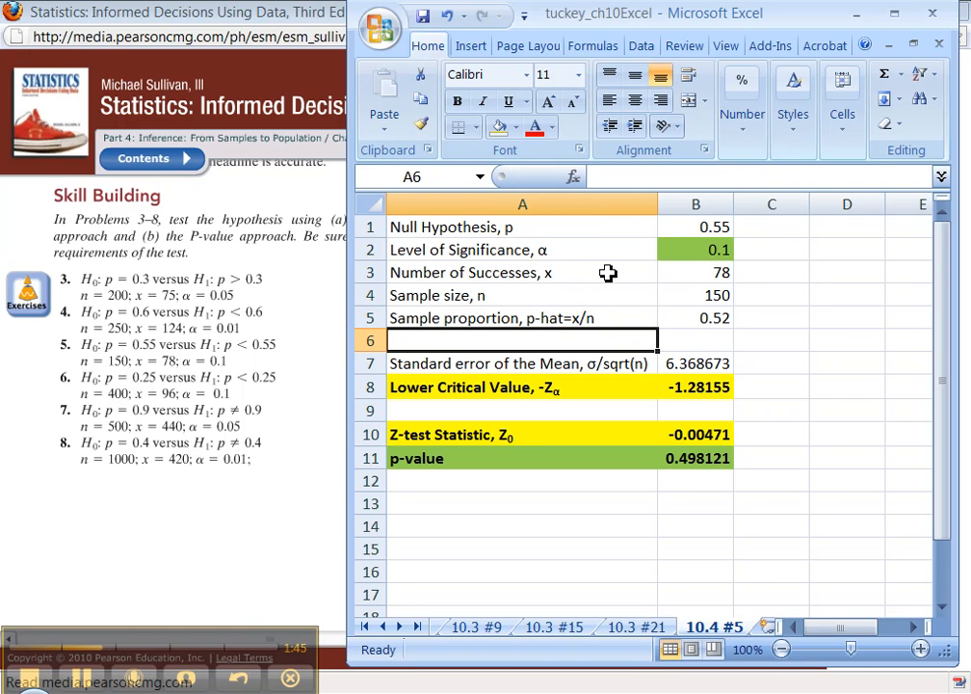
left_click(606, 321)
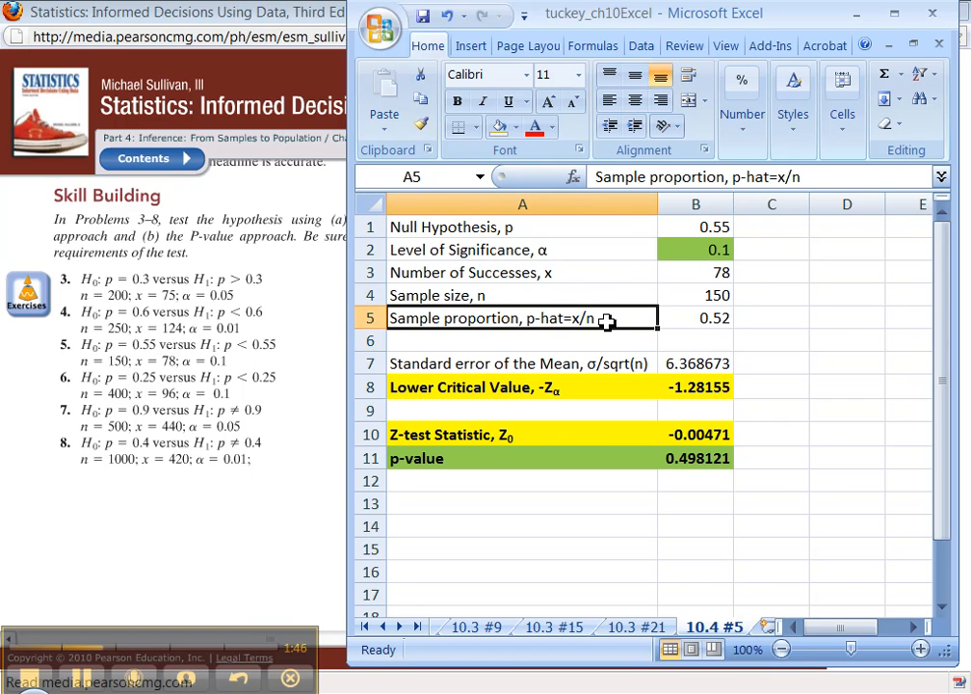
- Change the label in A7 to "Standard error of the Proportion," and remove the old σ/sqrt(n) expression
left_click(671, 362)
left_click(599, 365)
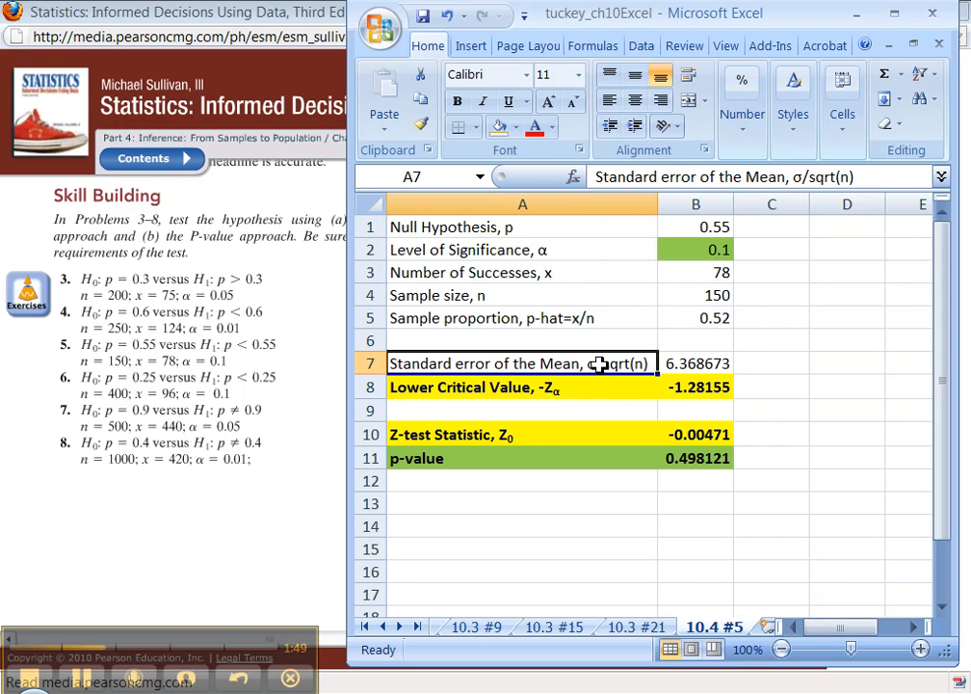
double_click(746, 177)
type("Proportion")
key("Delete")
key("Delete")
key("Delete")
key("Delete")
key("Delete")
key("Delete")
key("Delete")
key("Delete")
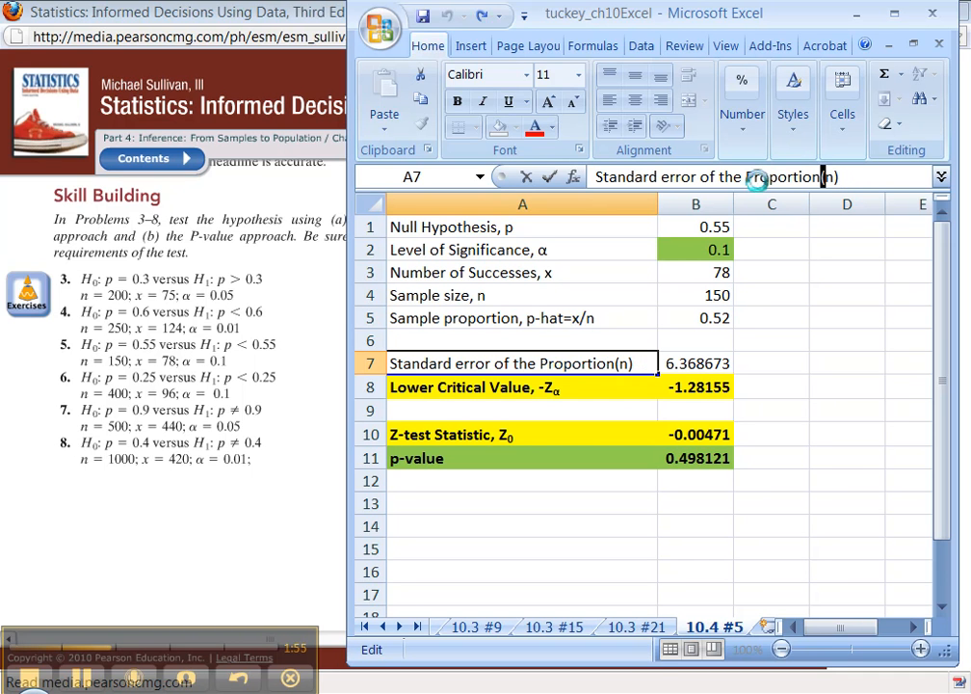
key("Delete")
key("Delete")
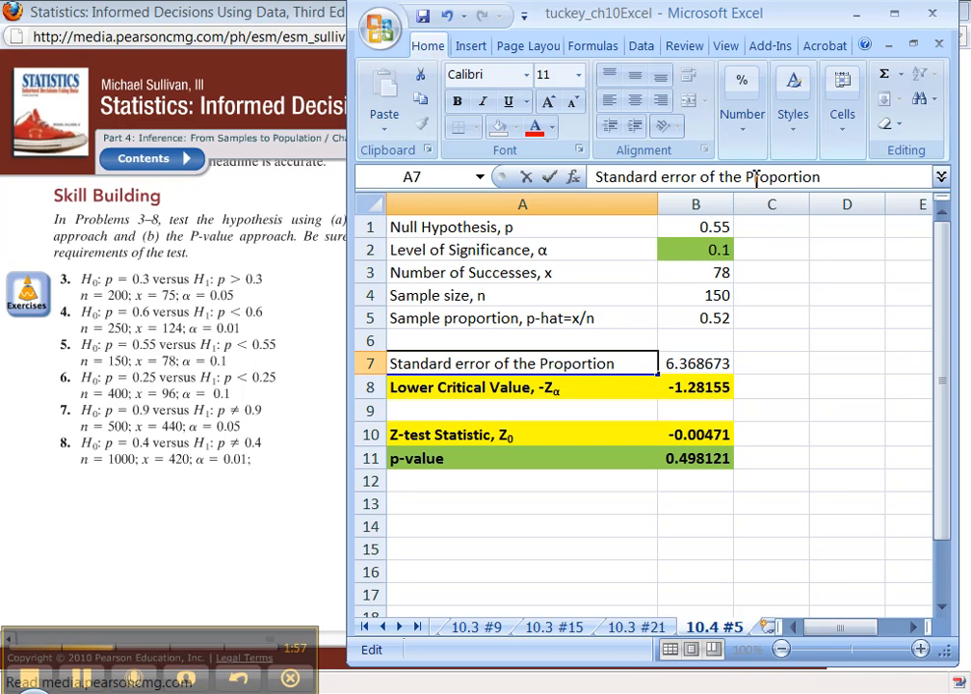
left_click(468, 45)
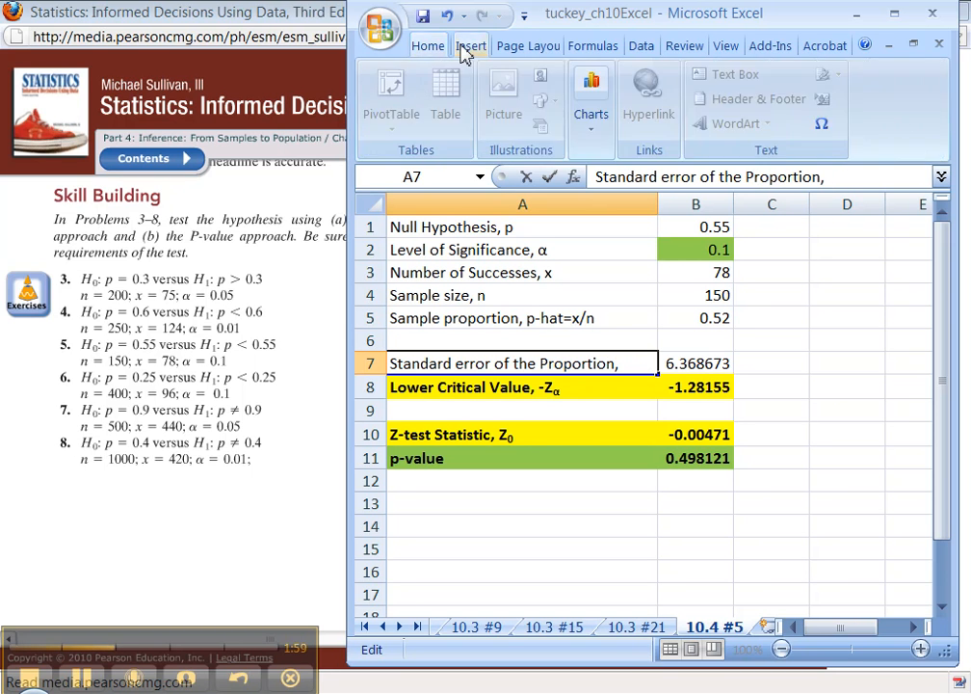
left_click(821, 123)
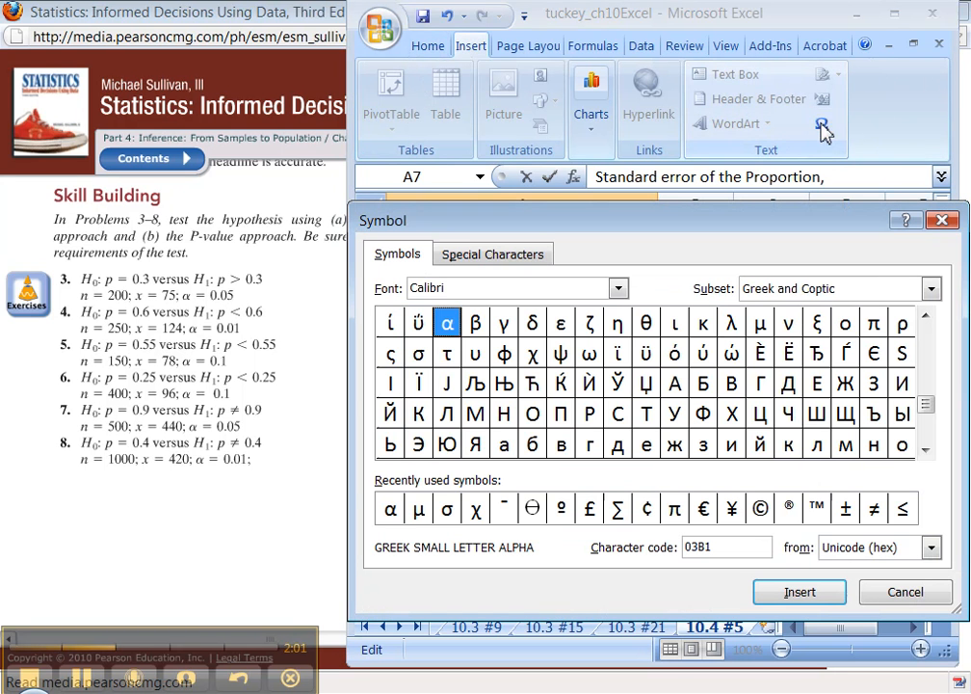
left_click(447, 509)
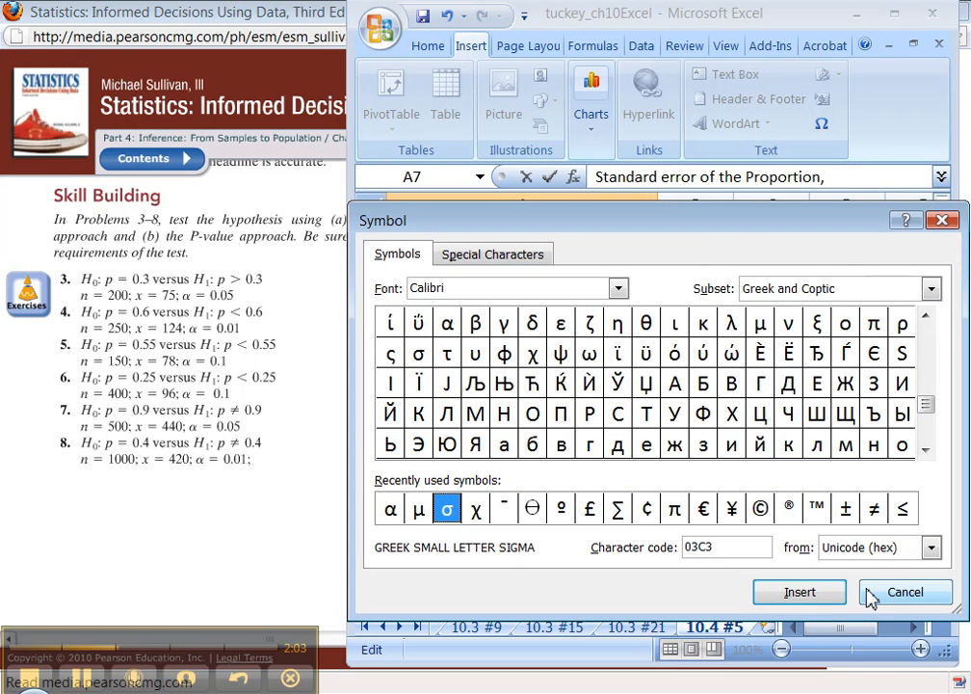
left_click(898, 595)
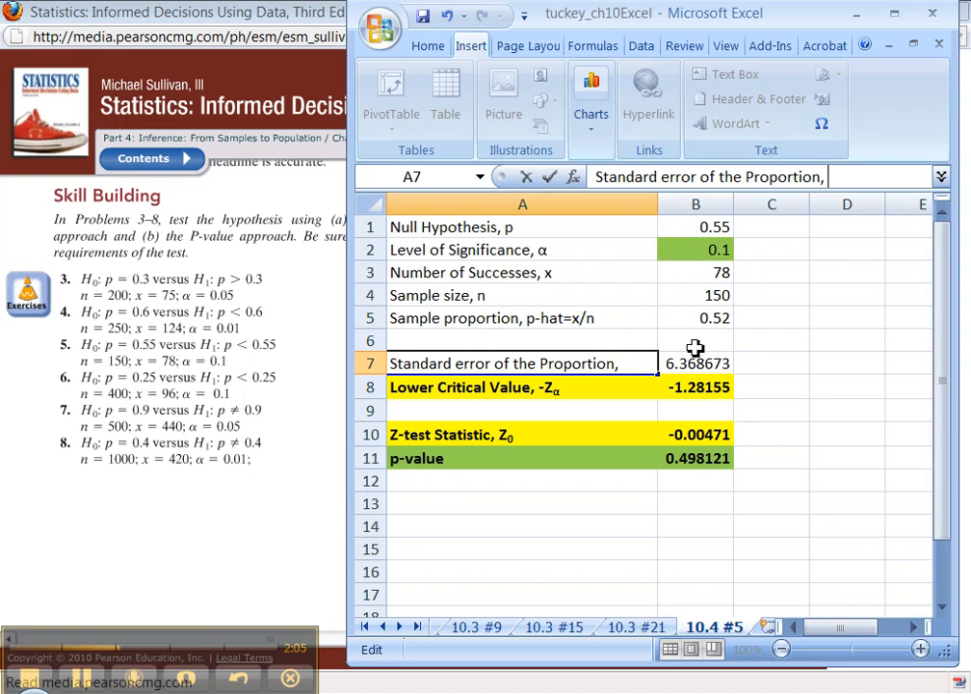
- Append the symbol σ and "_p-hat" to the label in A7 and fit column A's width to its contents
left_click(820, 123)
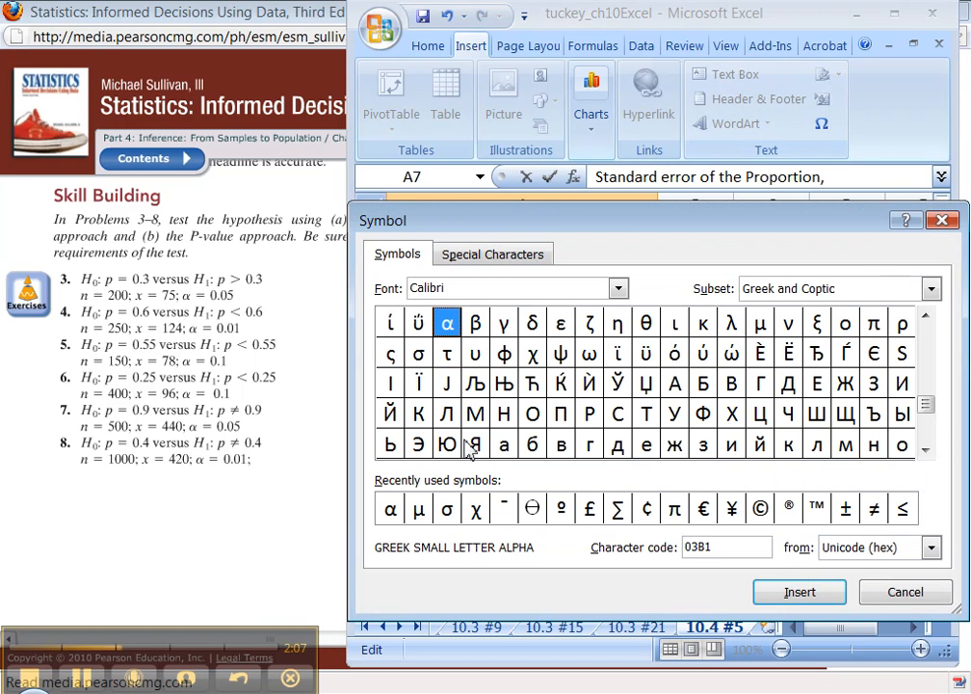
left_click(446, 508)
double_click(446, 509)
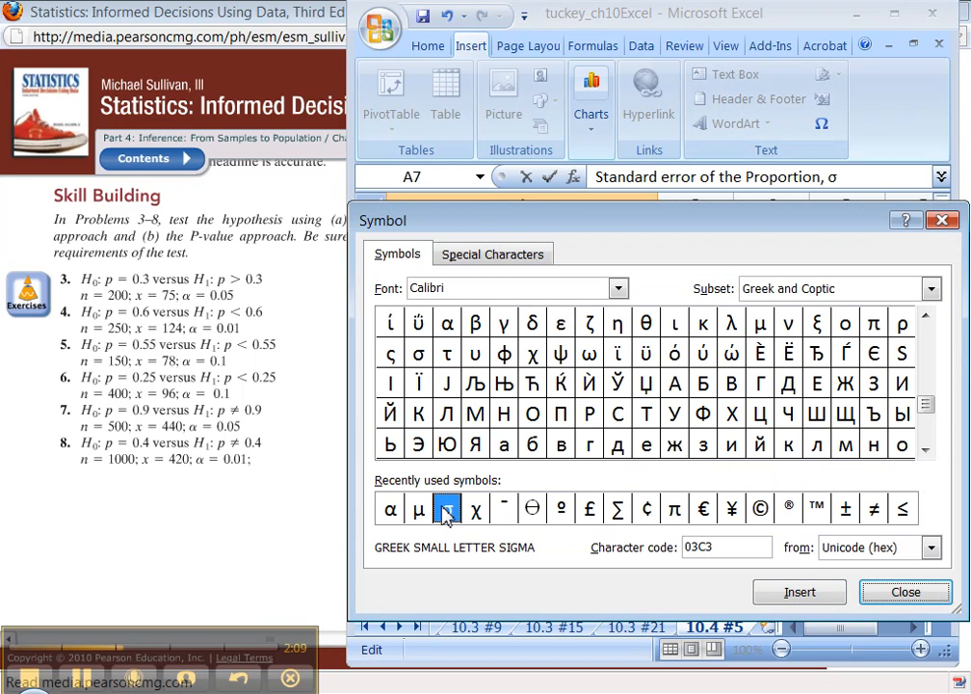
left_click(902, 590)
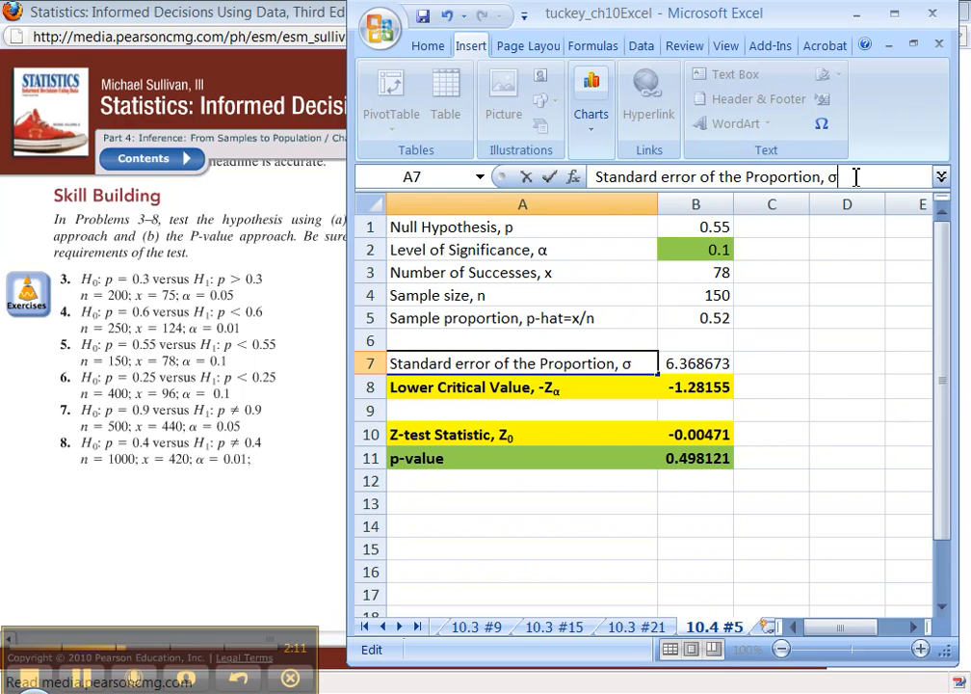
type("-hat")
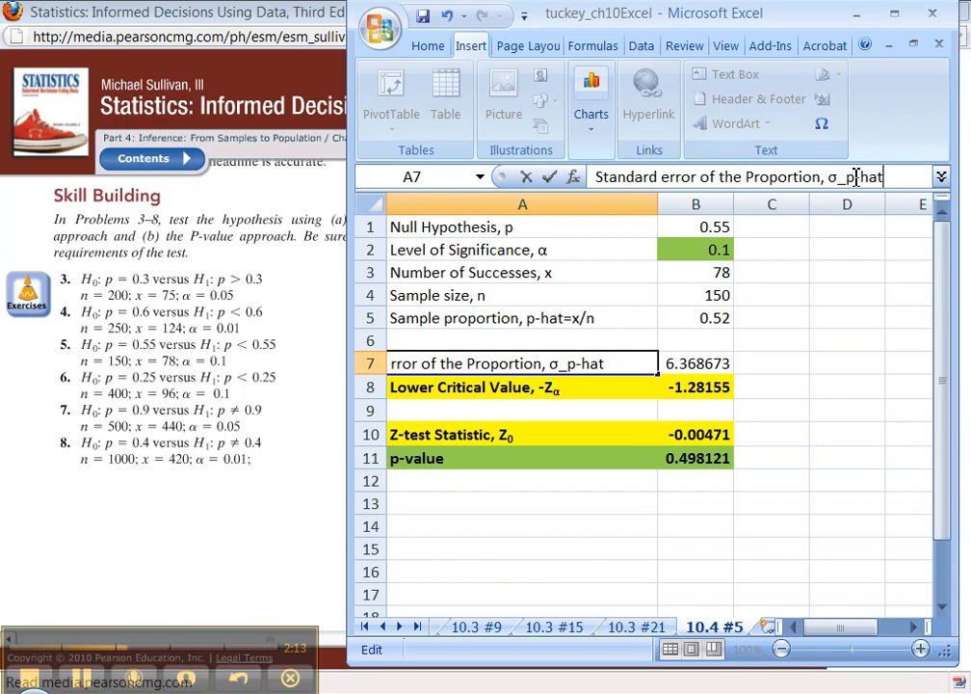
key("Return")
double_click(659, 205)
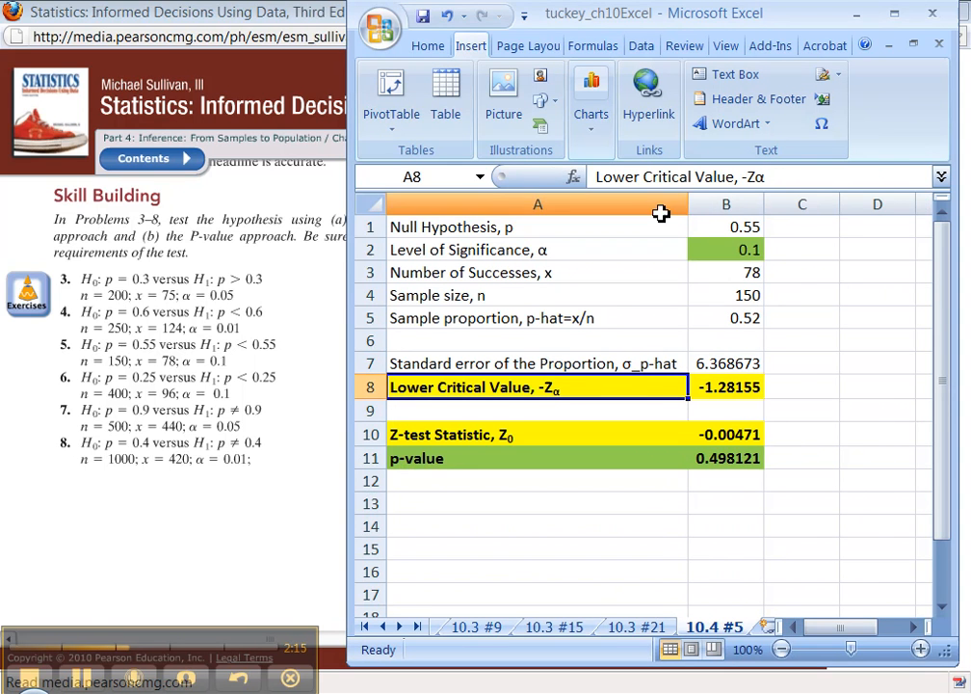
- Look up the standard deviation of p-hat on page 446 of the Firefox e-book, then return to Excel with the formula uncovered
left_click(713, 363)
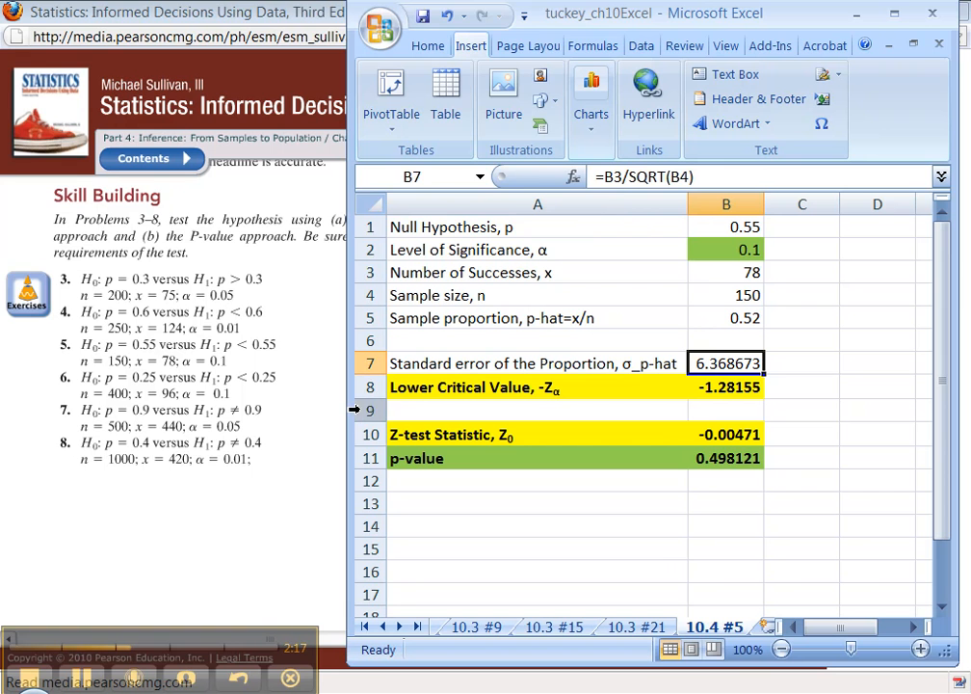
left_click(231, 447)
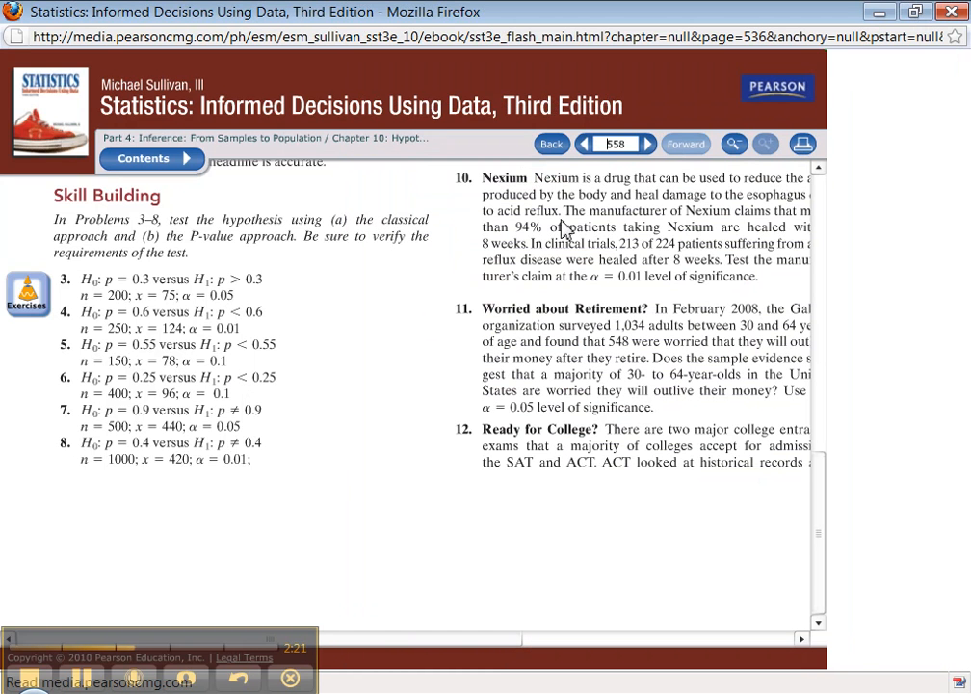
left_click_drag(622, 144, 552, 135)
type("446")
key("Return")
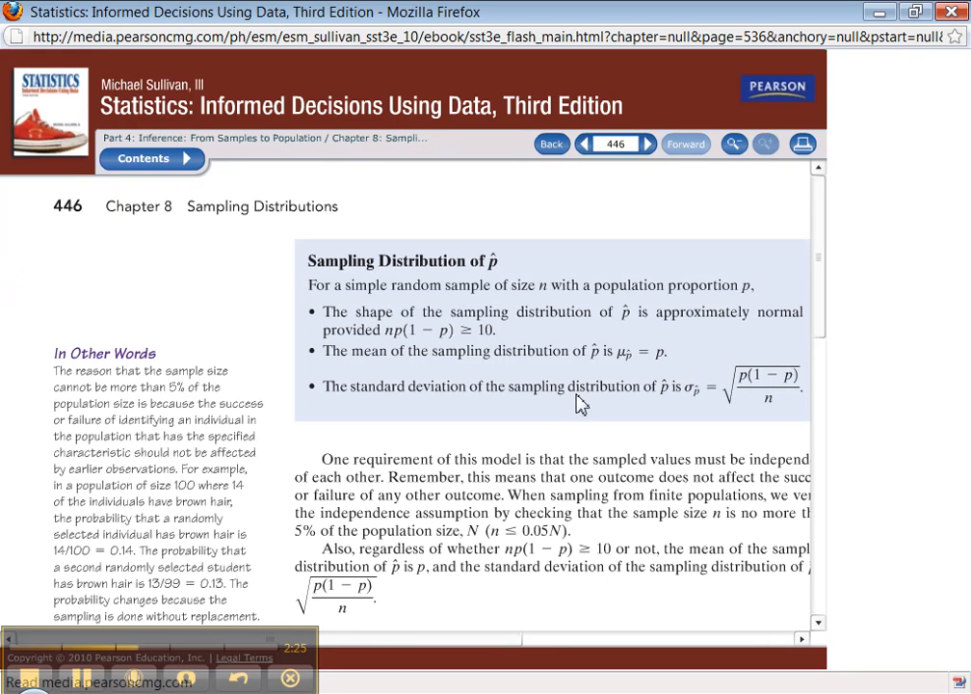
scroll(562, 436, "right", 2)
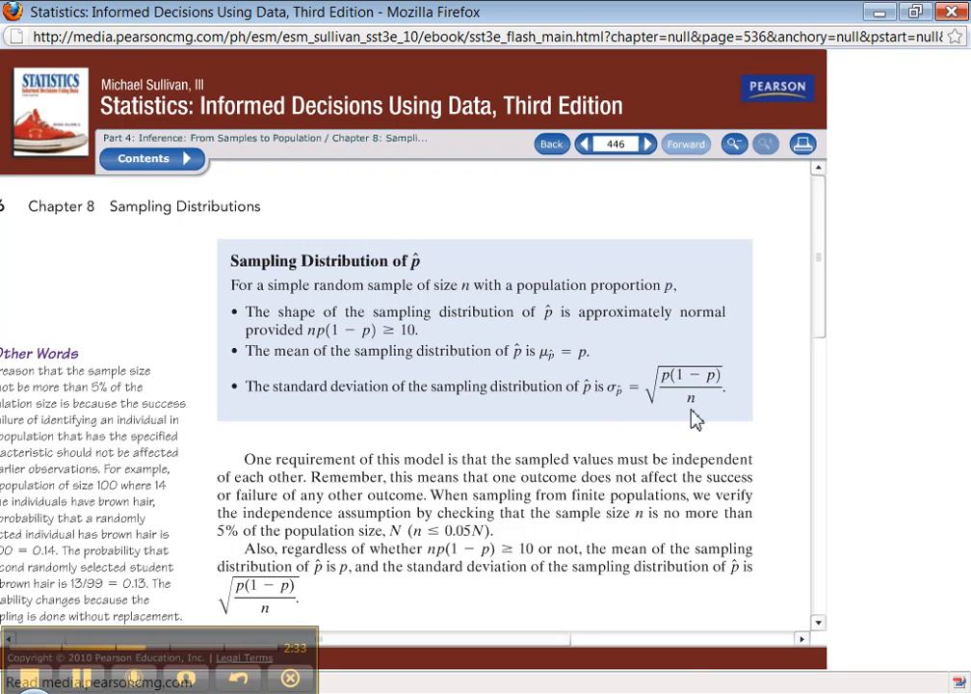
key("alt+Tab")
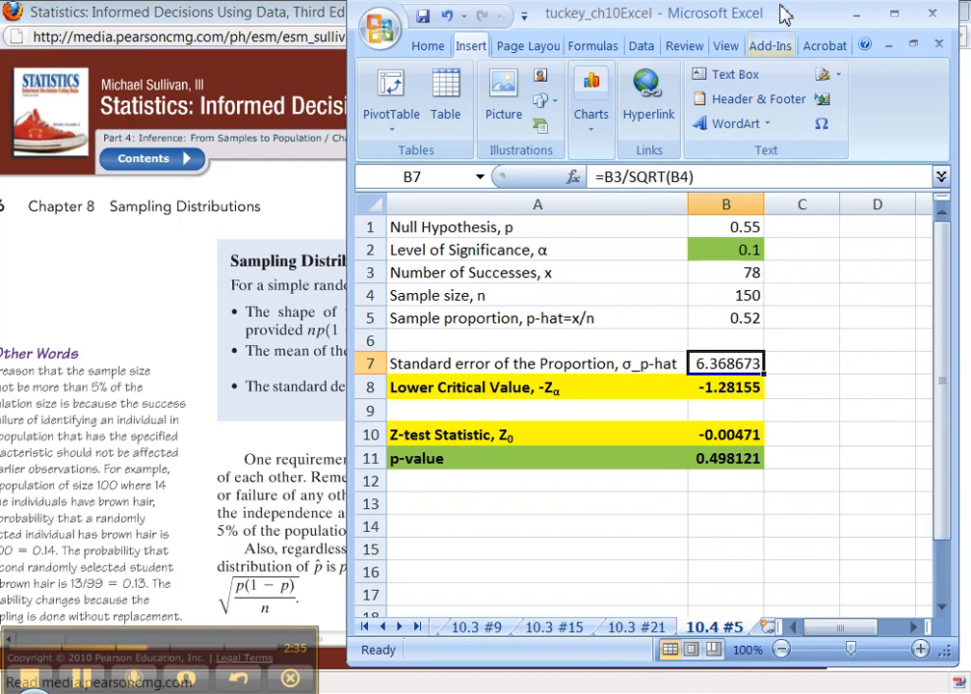
left_click_drag(771, 9, 415, 10)
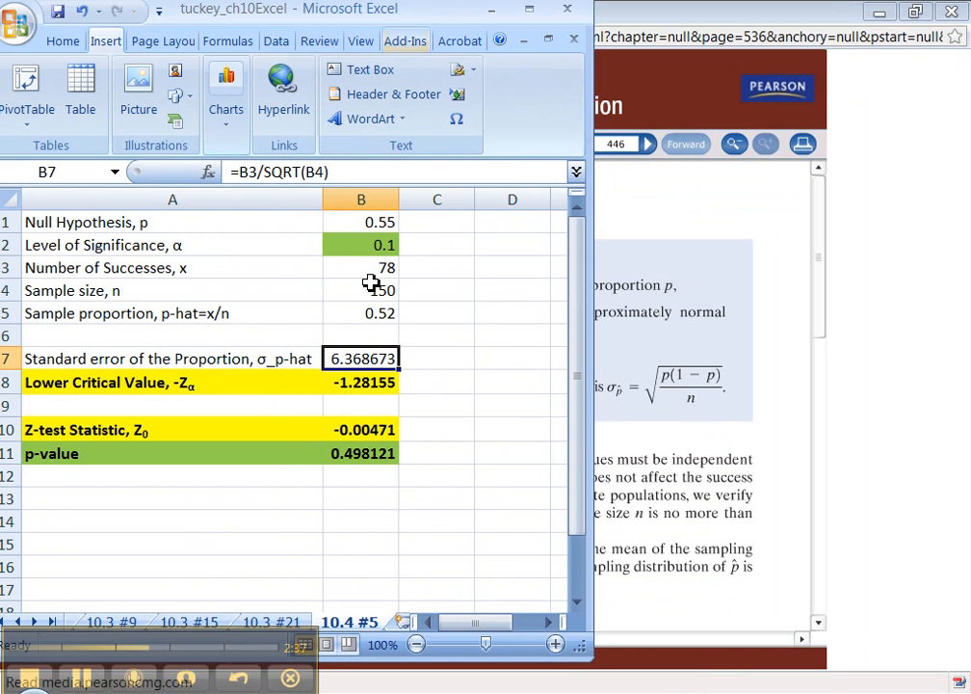
- Capitalize the word "Error" in the A7 label
left_click(96, 359)
left_click_drag(97, 359, 186, 365)
left_click(303, 165)
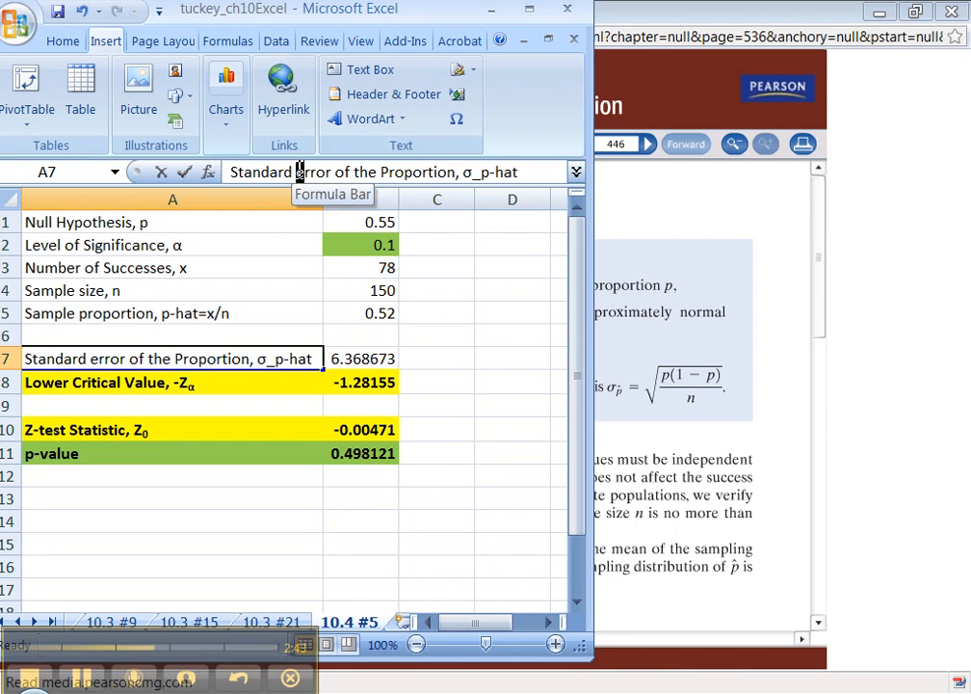
key("BackSpace")
type("E")
key("Tab")
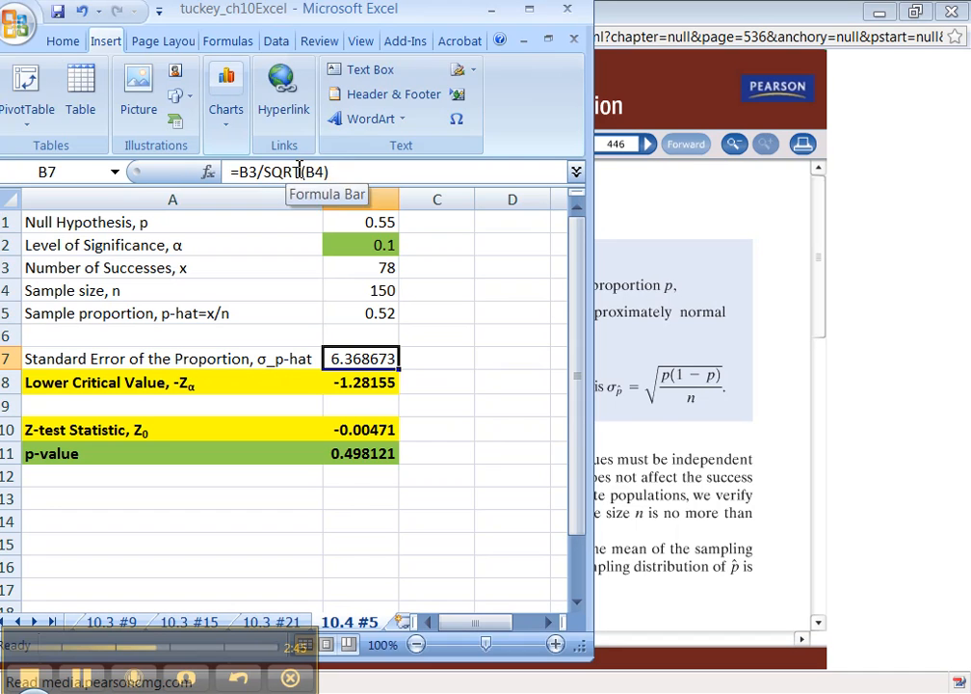
- Calculate the standard error in B7 with =SQRT(B1*(1-B1)/B4) and fit column B's width to its contents
type("=SQRT")
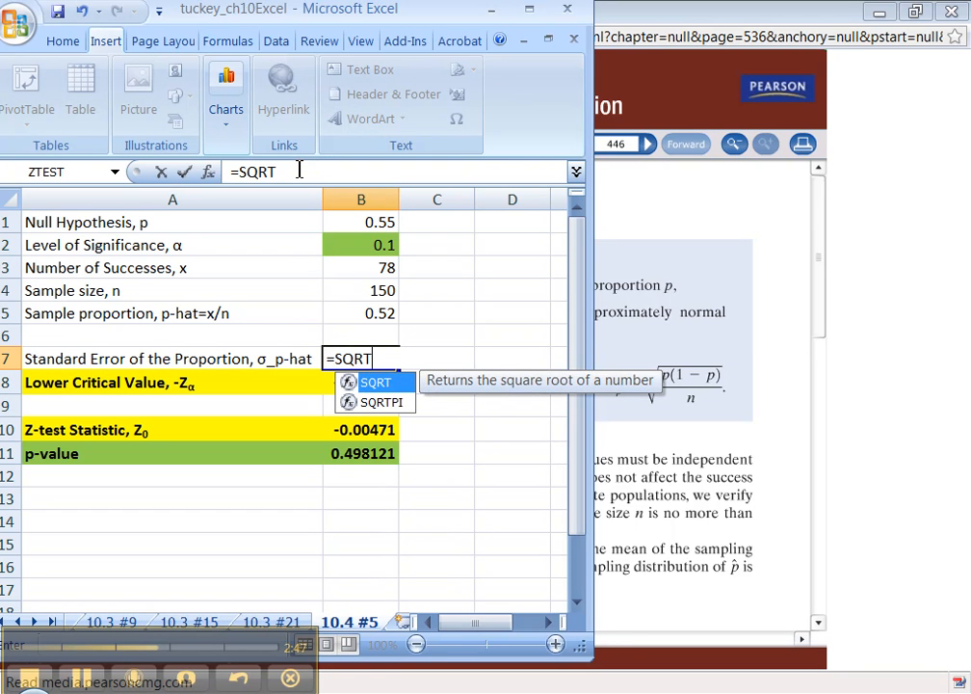
type("(")
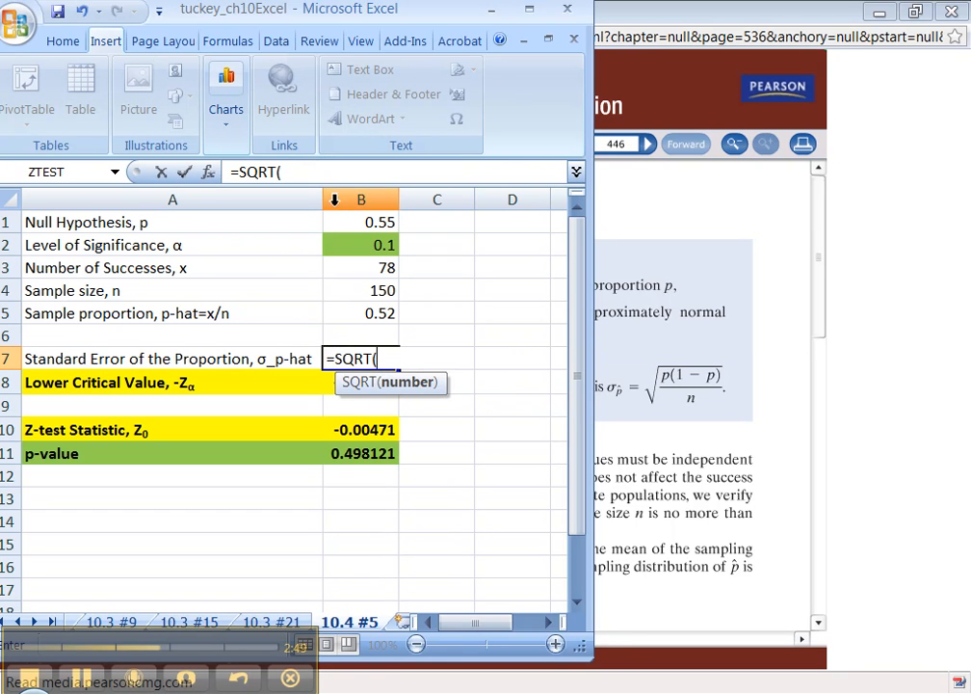
left_click(344, 222)
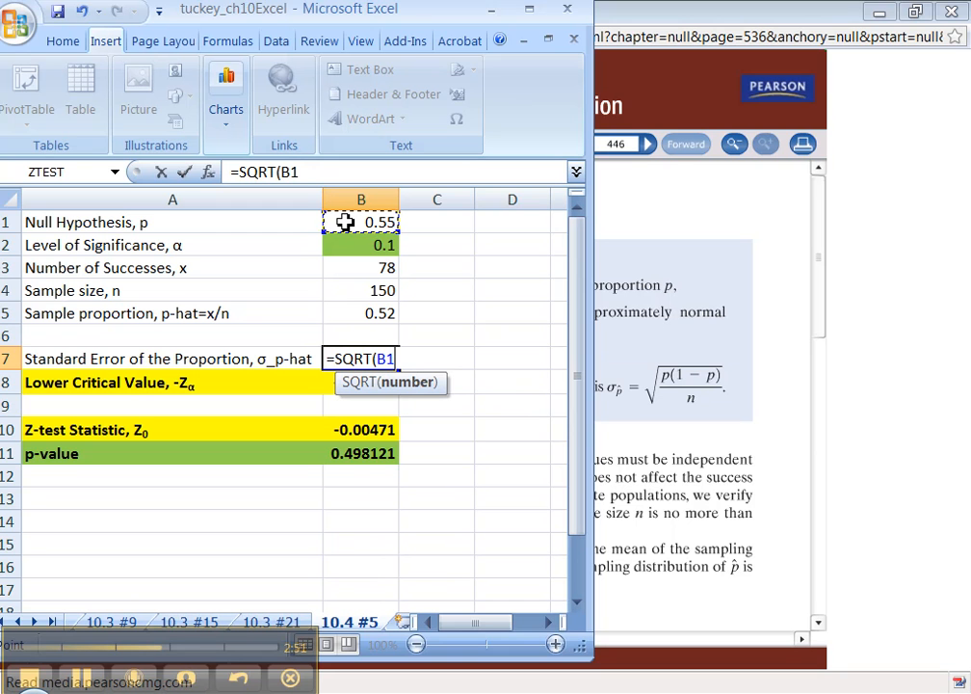
type("*(1-")
left_click(357, 222)
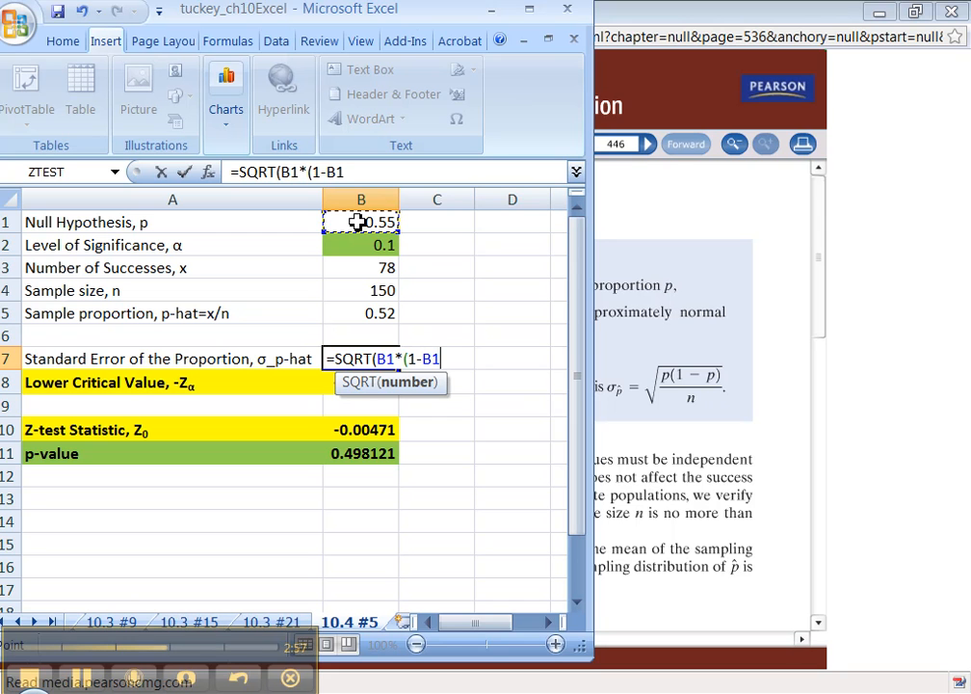
type(")/")
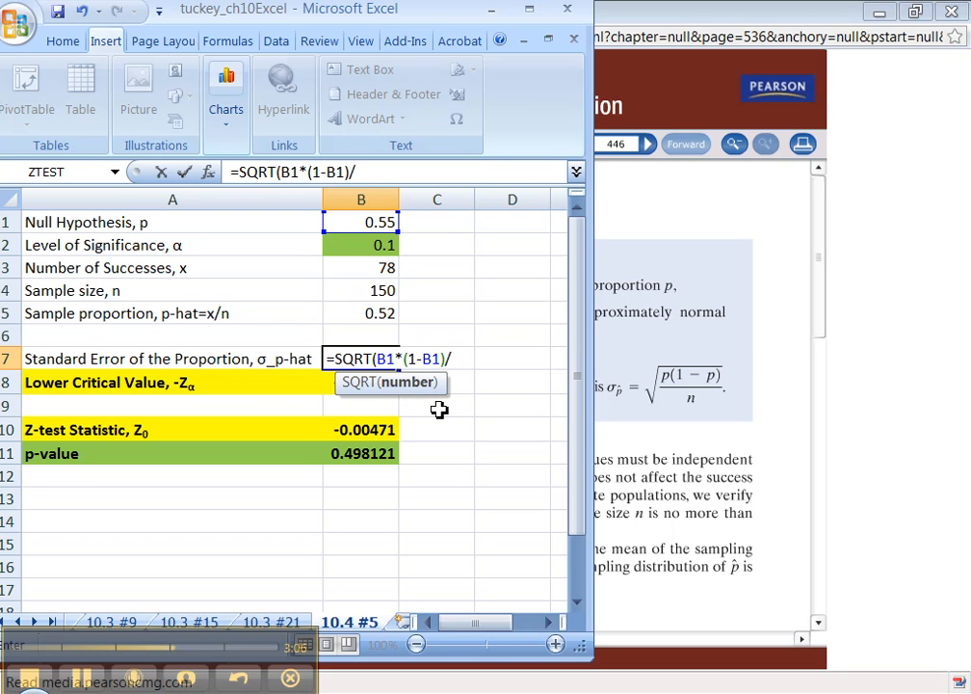
left_click(358, 292)
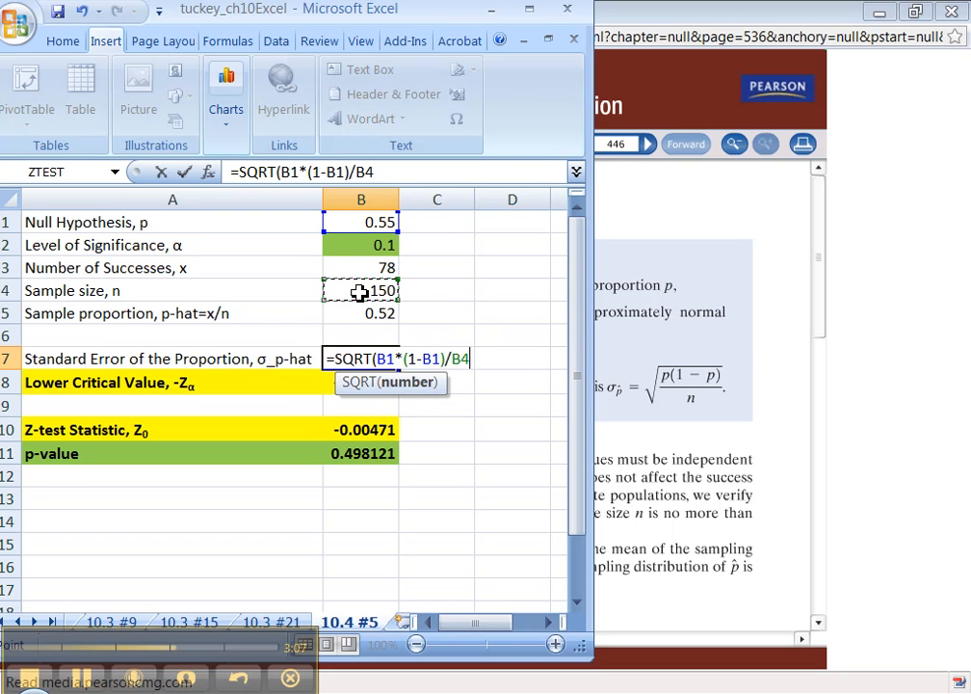
type(")")
key("Return")
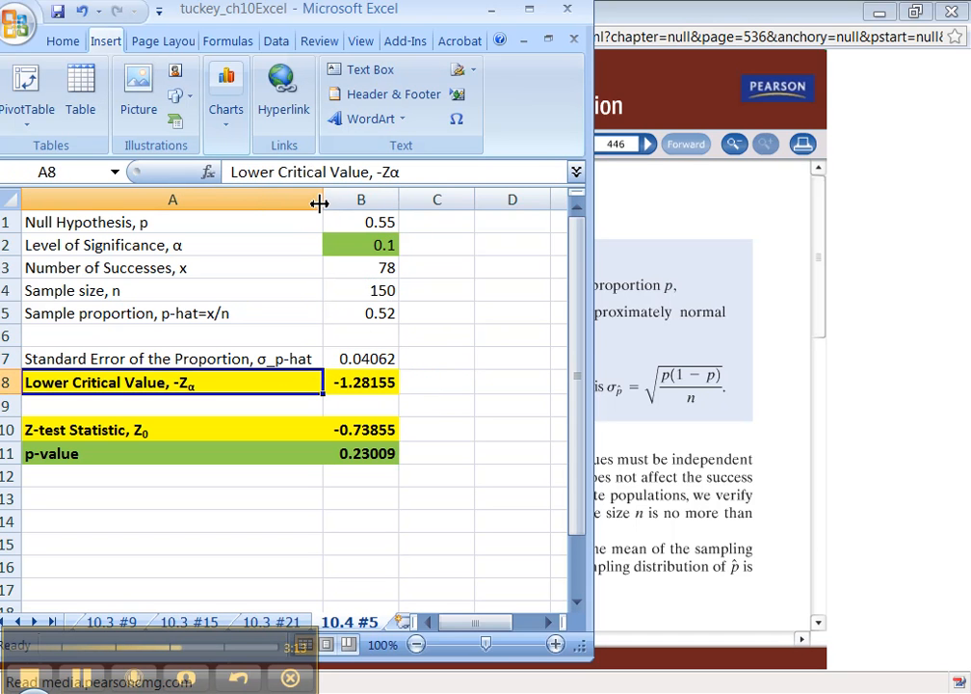
double_click(401, 203)
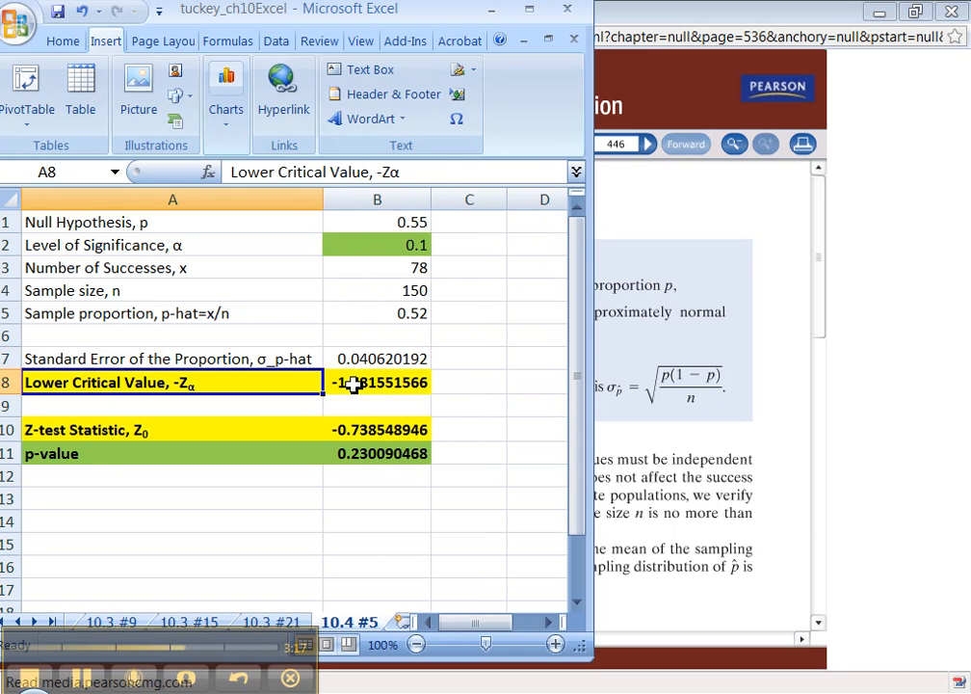
- Check the cell references in the lower critical value formula in B8 and the z-test statistic formula in B10
left_click_drag(460, 17, 791, 15)
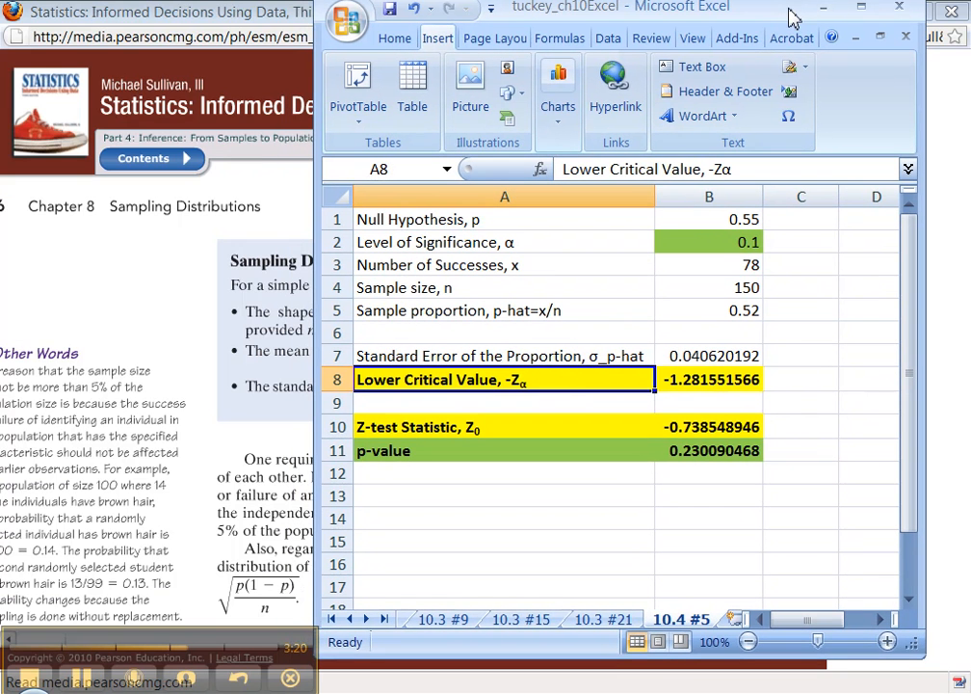
left_click(684, 376)
left_click(624, 164)
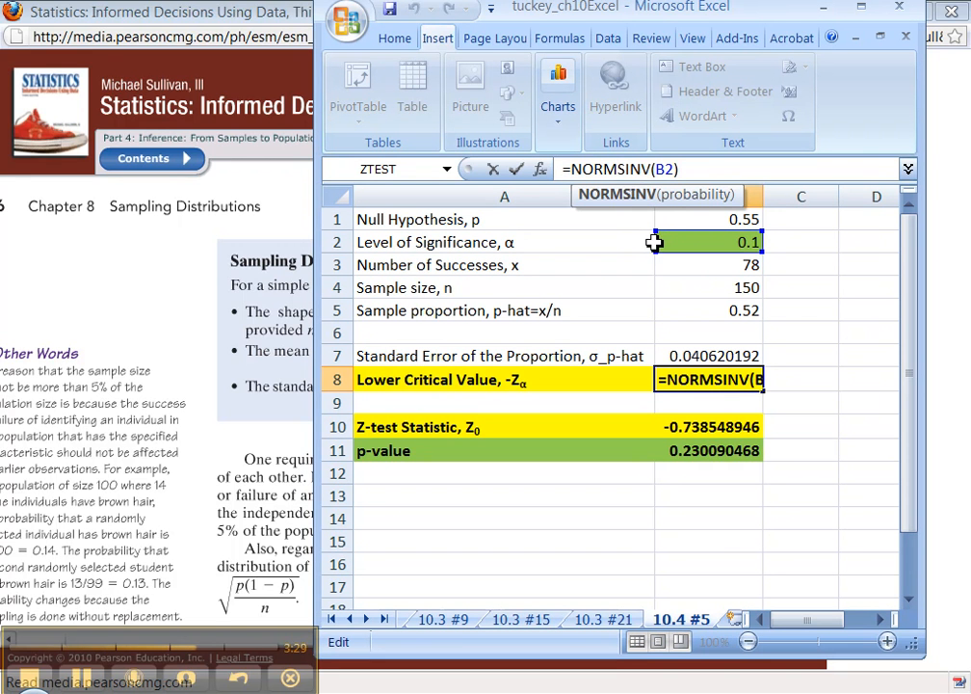
key("Return")
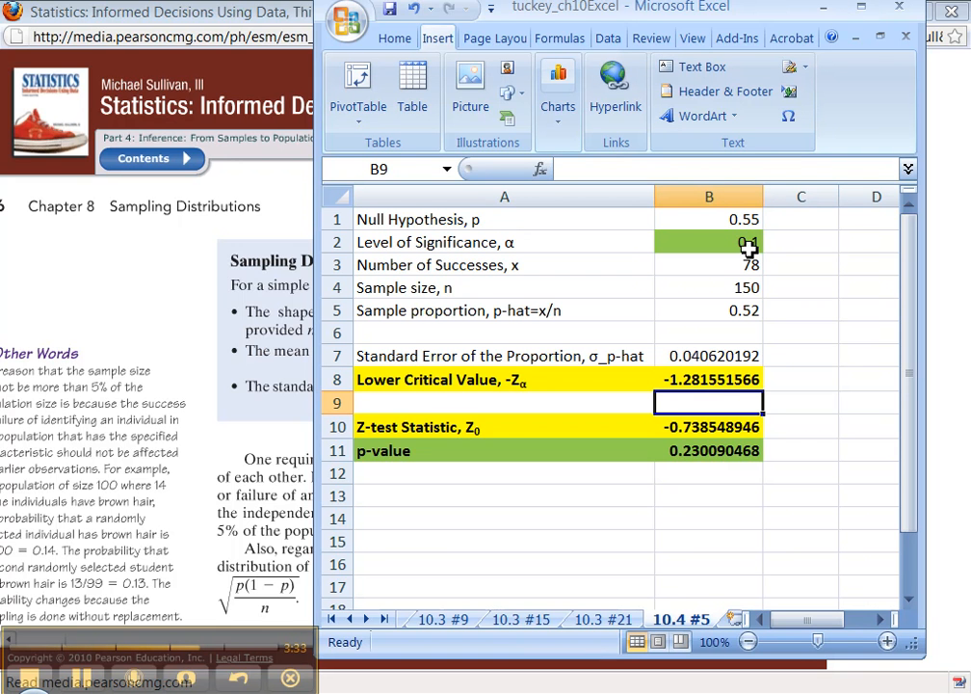
left_click(862, 8)
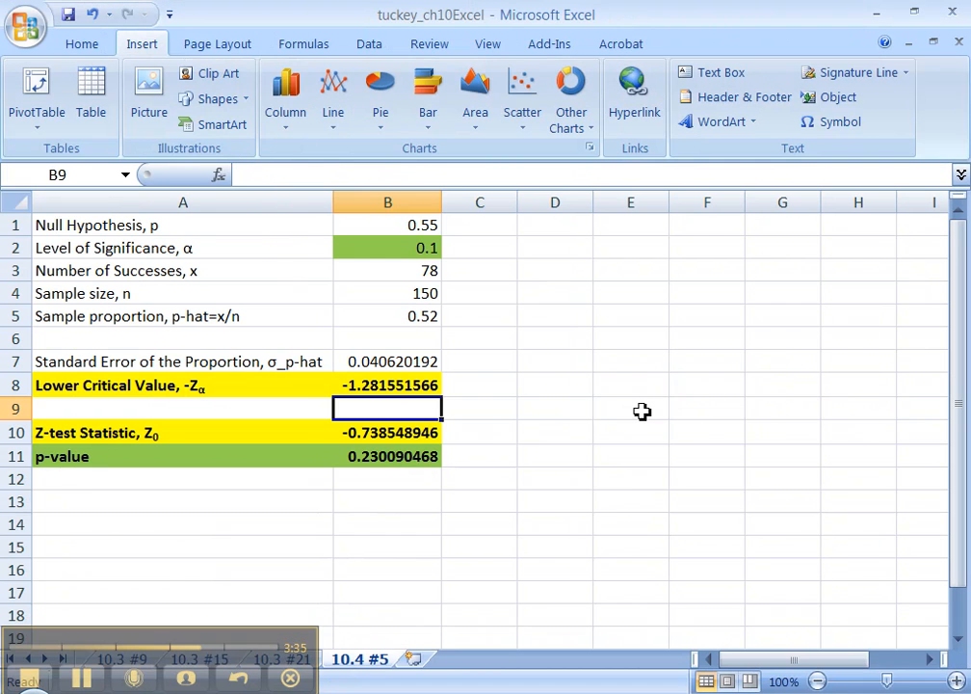
left_click(428, 431)
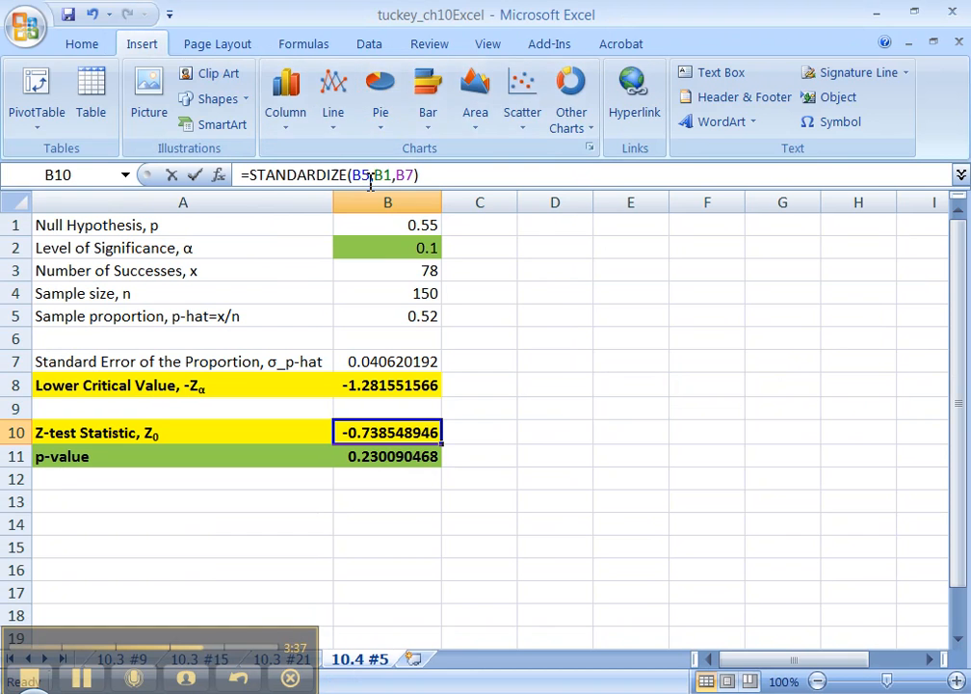
key("F2")
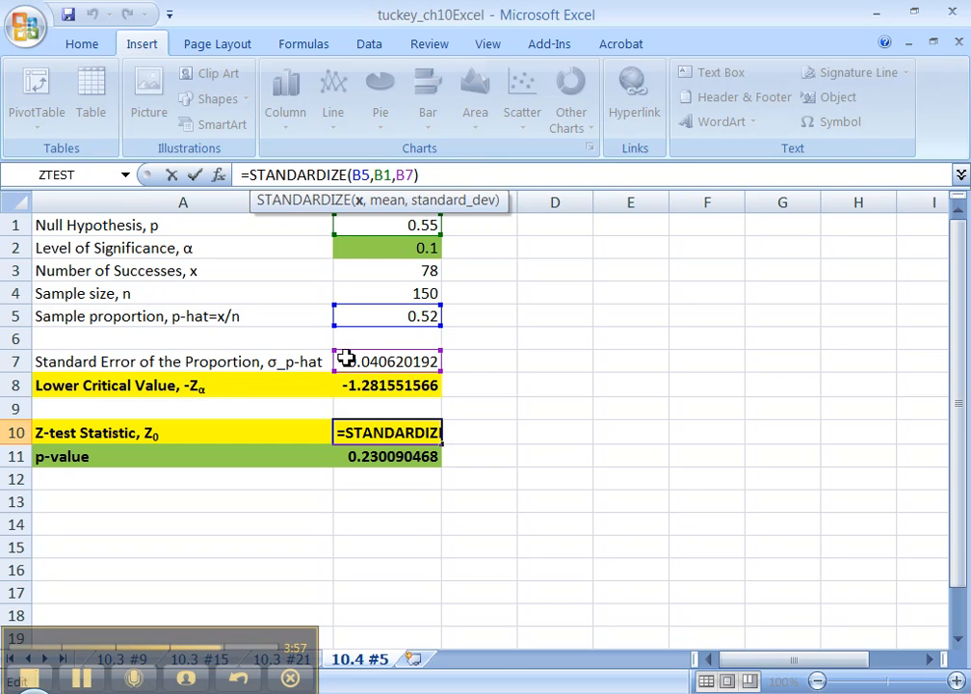
key("Return")
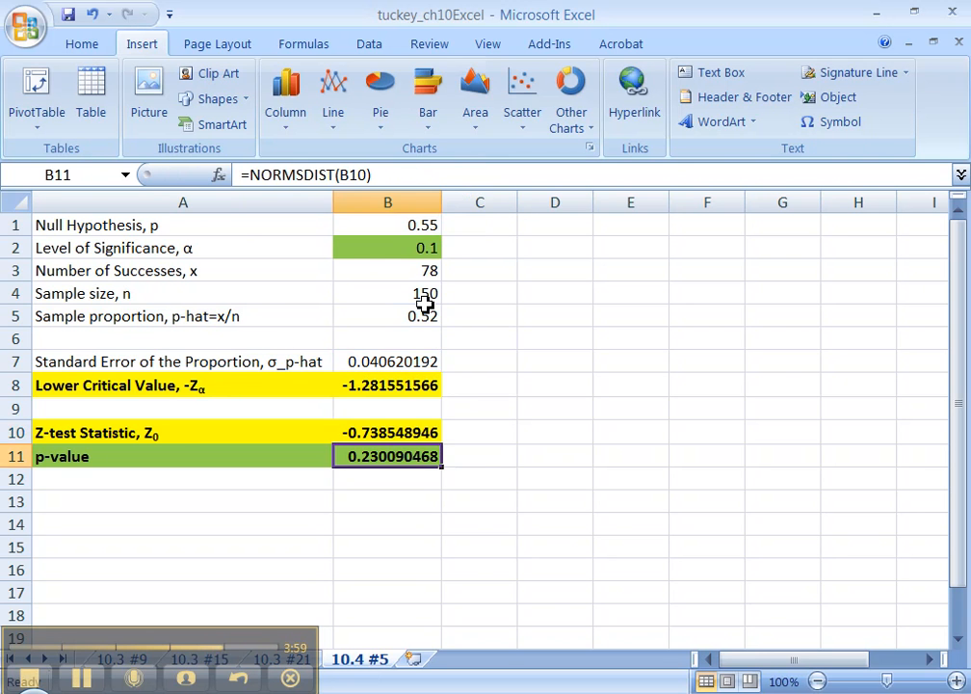
- Compare the lower critical value in B8 with the z-test statistic in B10
left_click(913, 11)
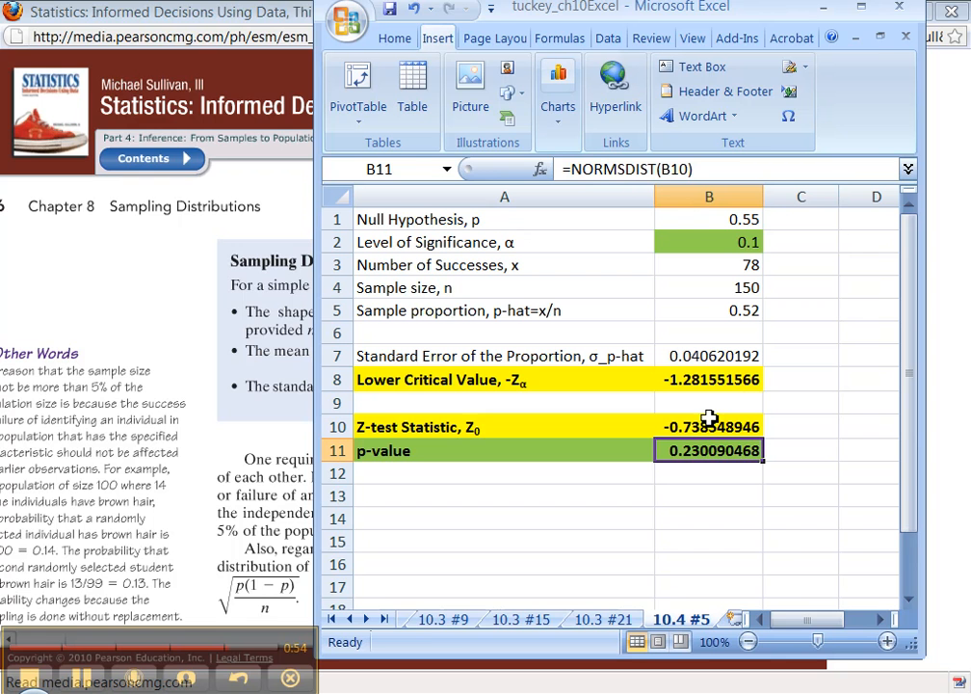
double_click(679, 8)
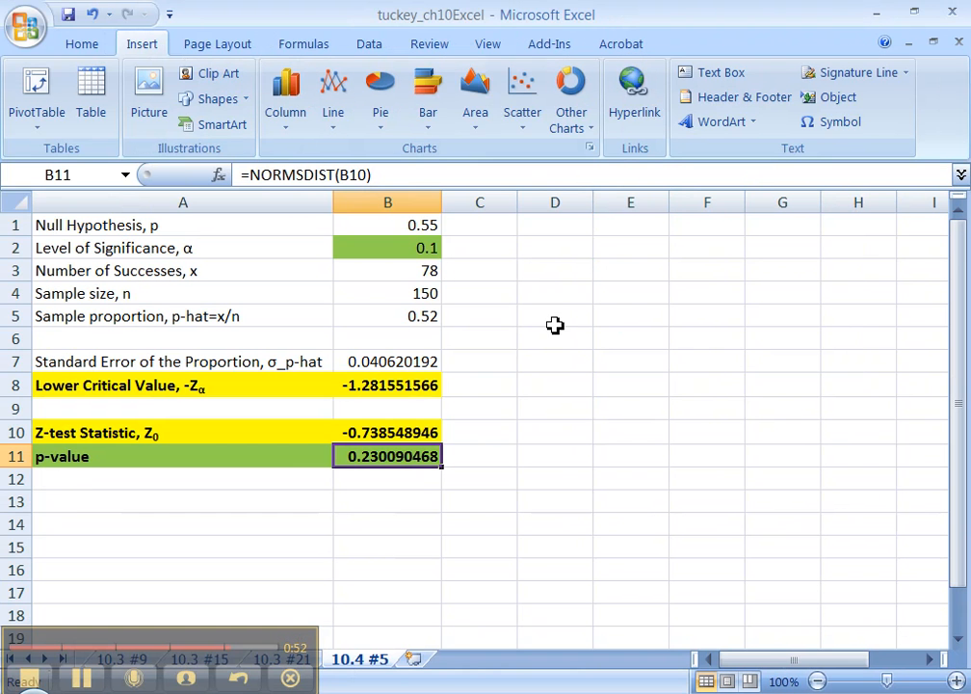
left_click_drag(417, 388, 411, 428)
left_click(409, 430)
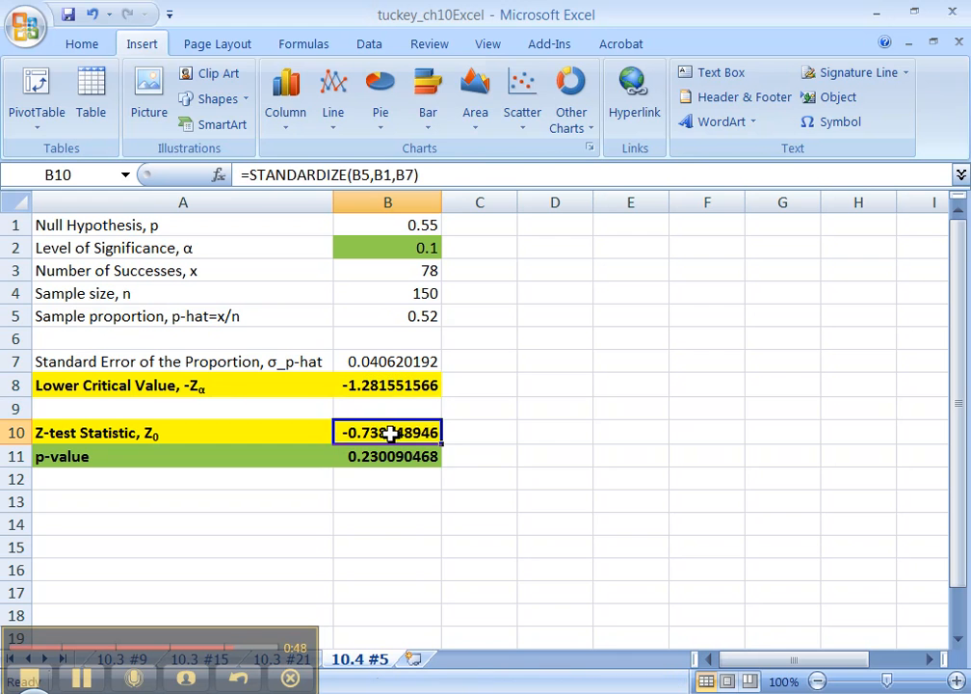
- Recheck the z-test statistic formula in B10, then weigh its result against the lower critical value in B8
double_click(394, 433)
key("Return")
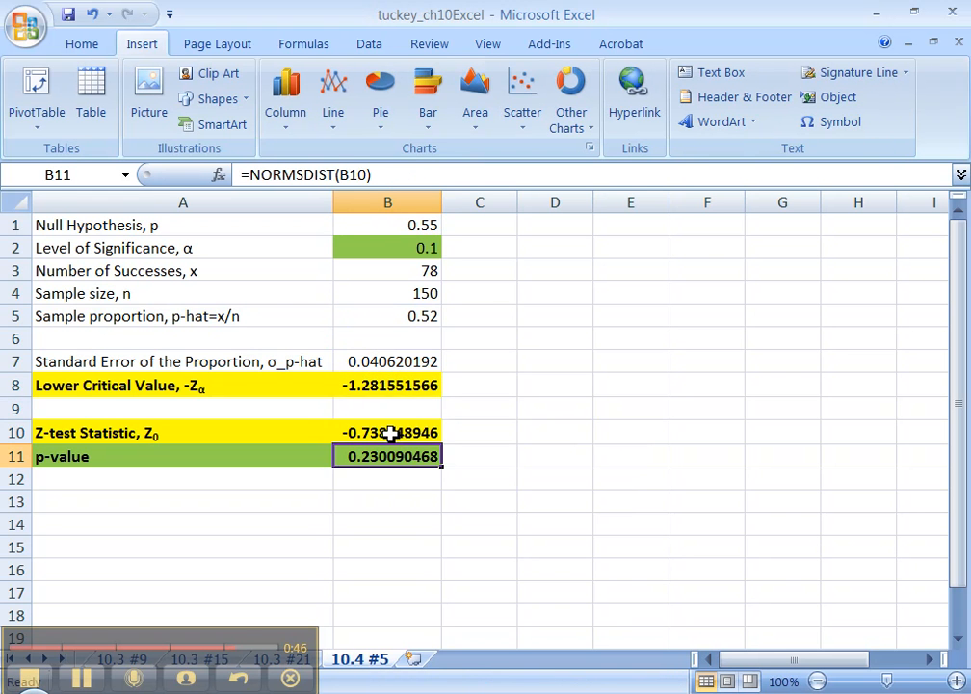
key("Up")
key("Up")
key("Up")
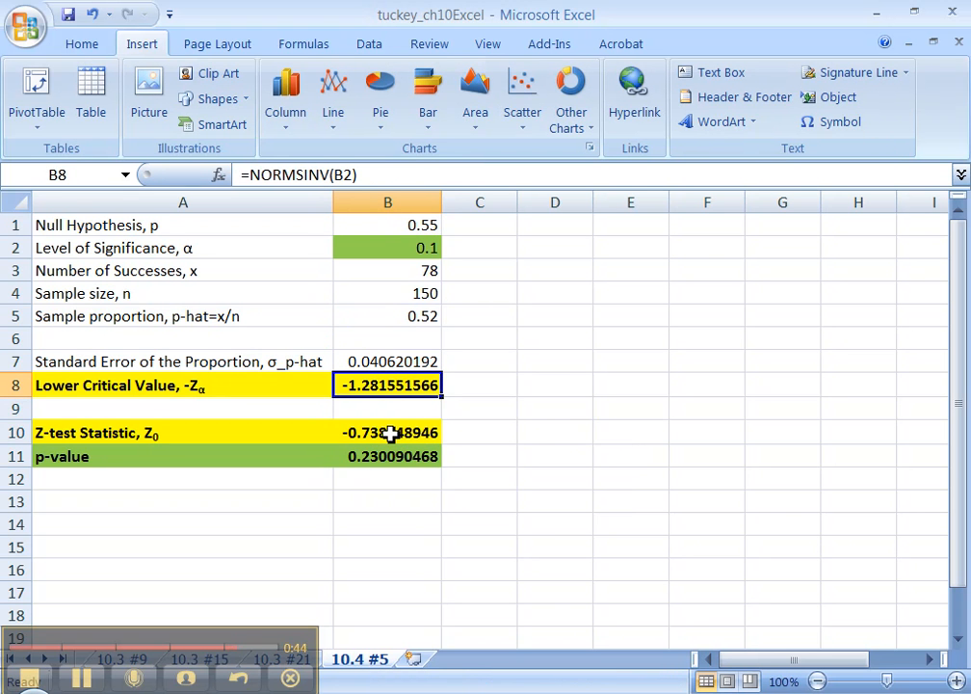
key("Down")
key("Down")
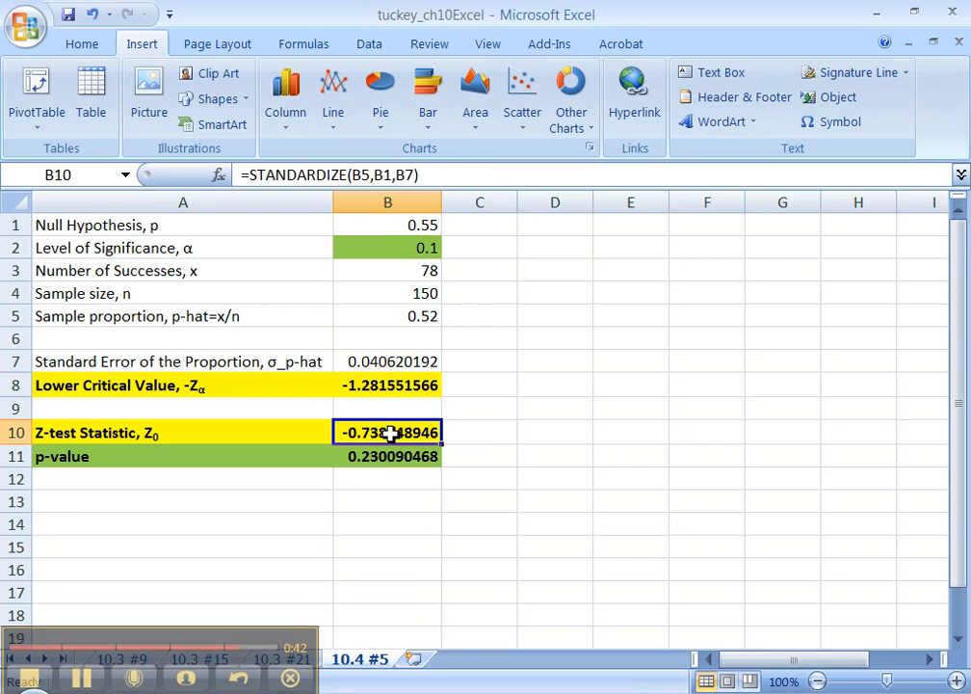
- Enter the conclusion "Do not reject, because z0=-0.74 is not lower than z-alpha" in C10 beside the z-test statistic
key("Right")
type("Do not reje")
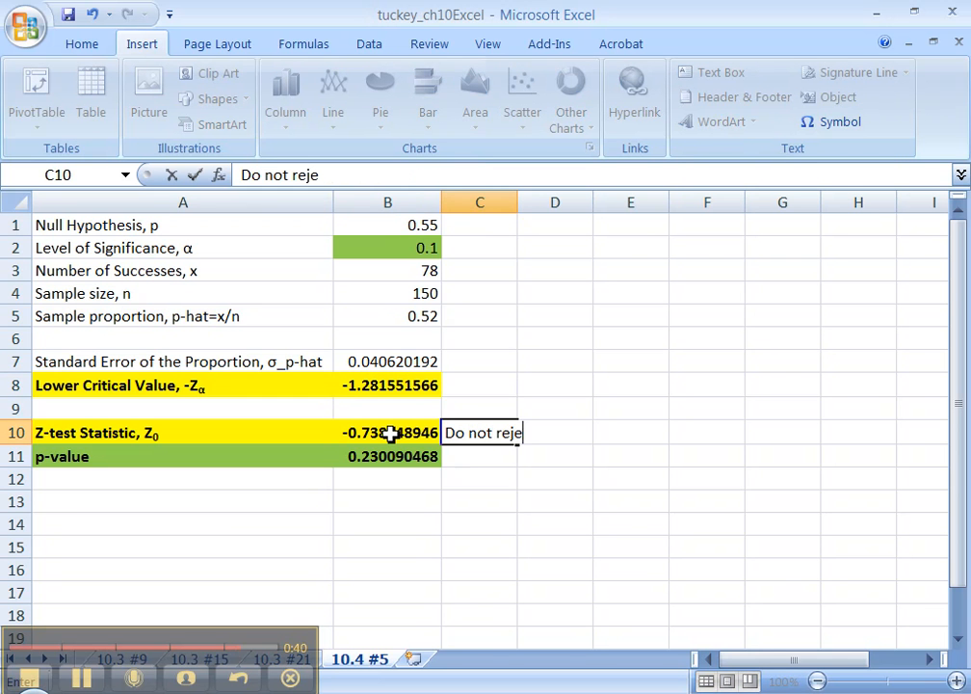
type("ct, because z0=-")
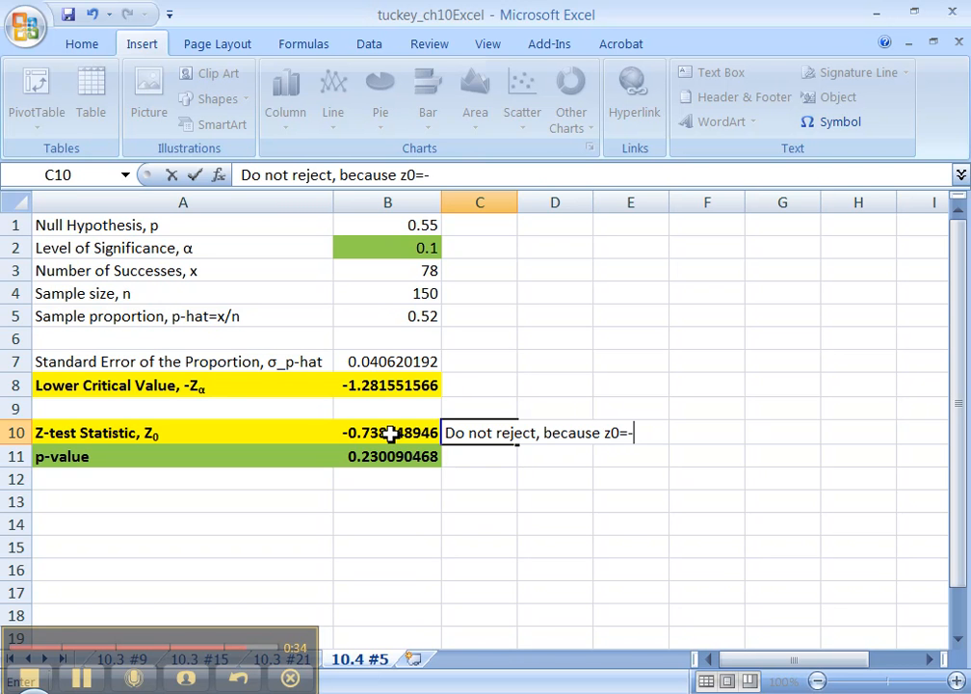
type("0.74 is not lower than ")
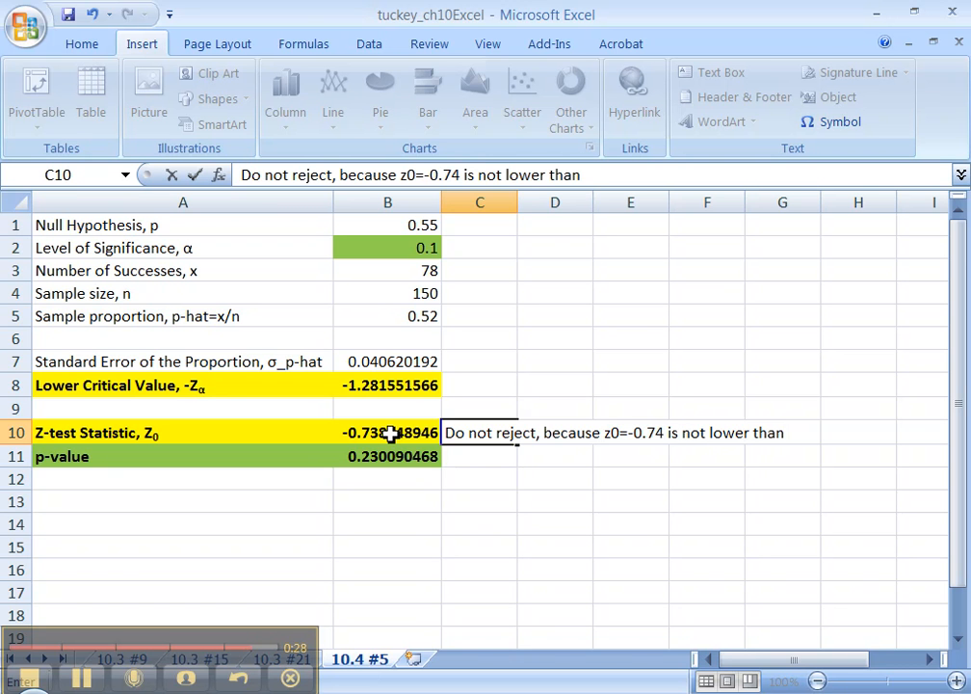
type("z-alpha")
key("Return")
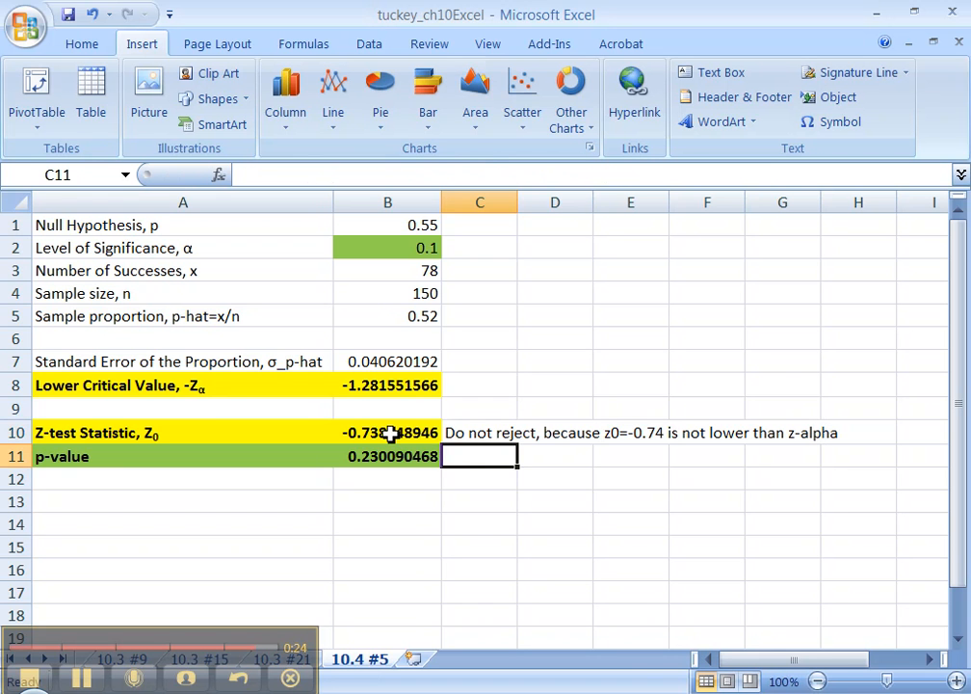
- Compare the p-value with the significance level in B2 and enter "Do not reject H0, because p is not lower than alpha" in C11
left_click(381, 451)
left_click(424, 248)
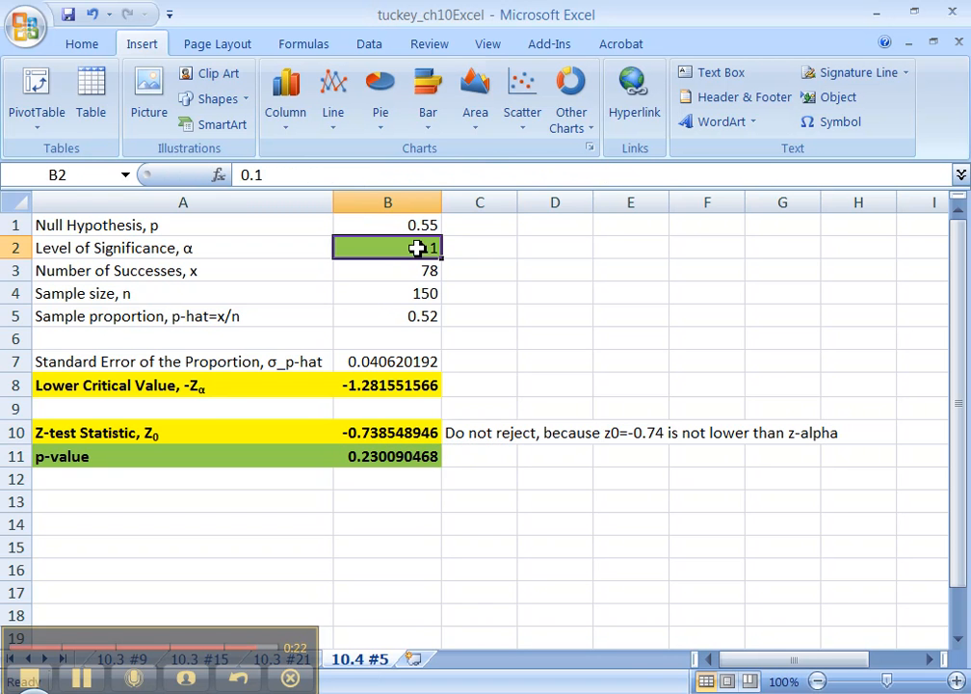
left_click(461, 457)
type("Do not reject H0, because p is not lower ")
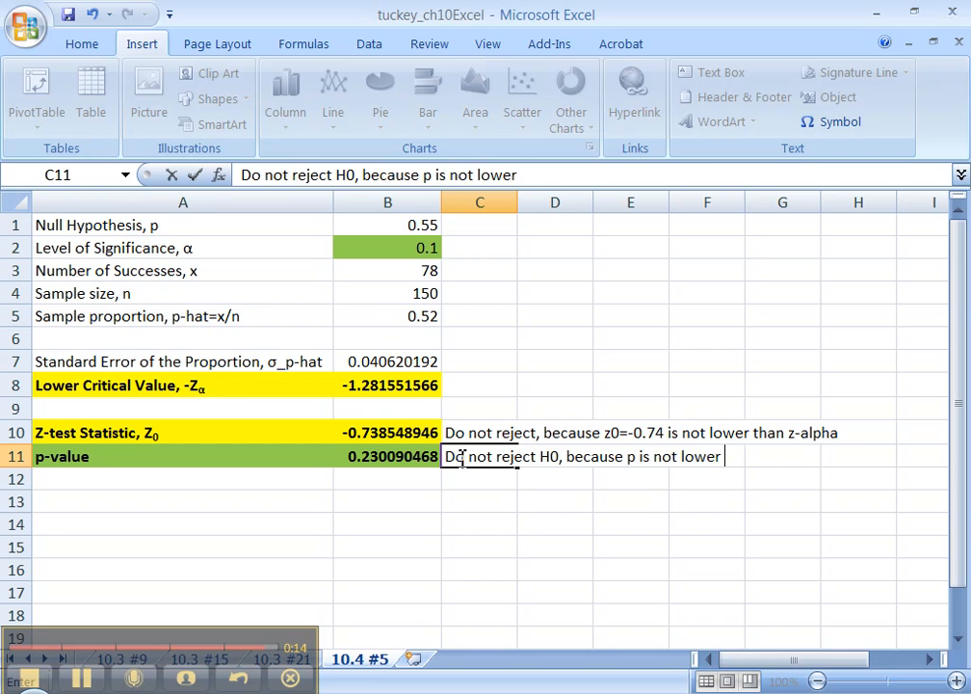
type("than alpha")
key("Return")
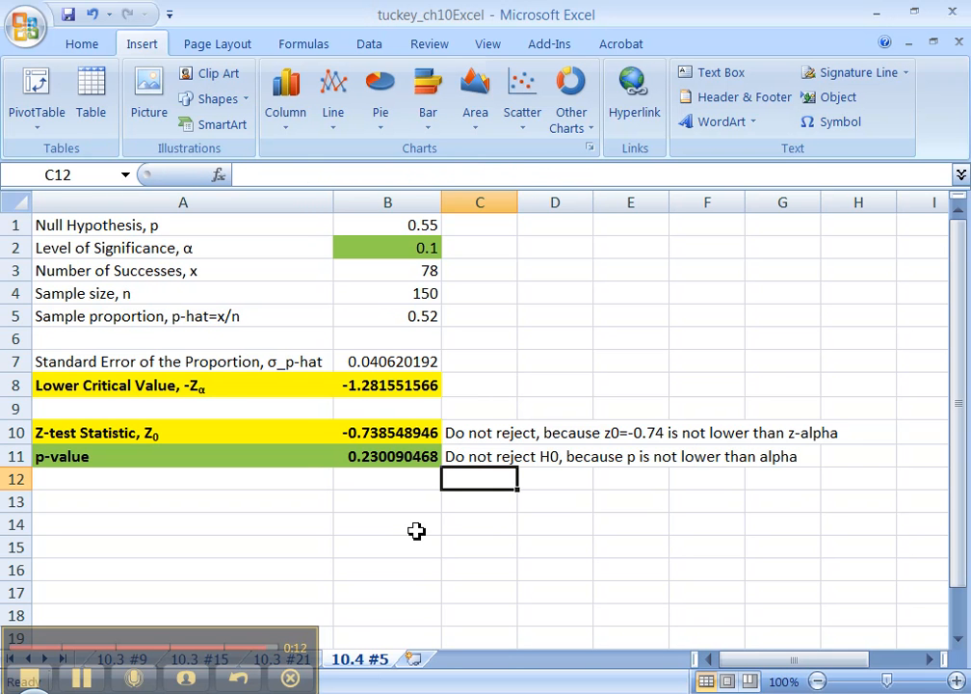